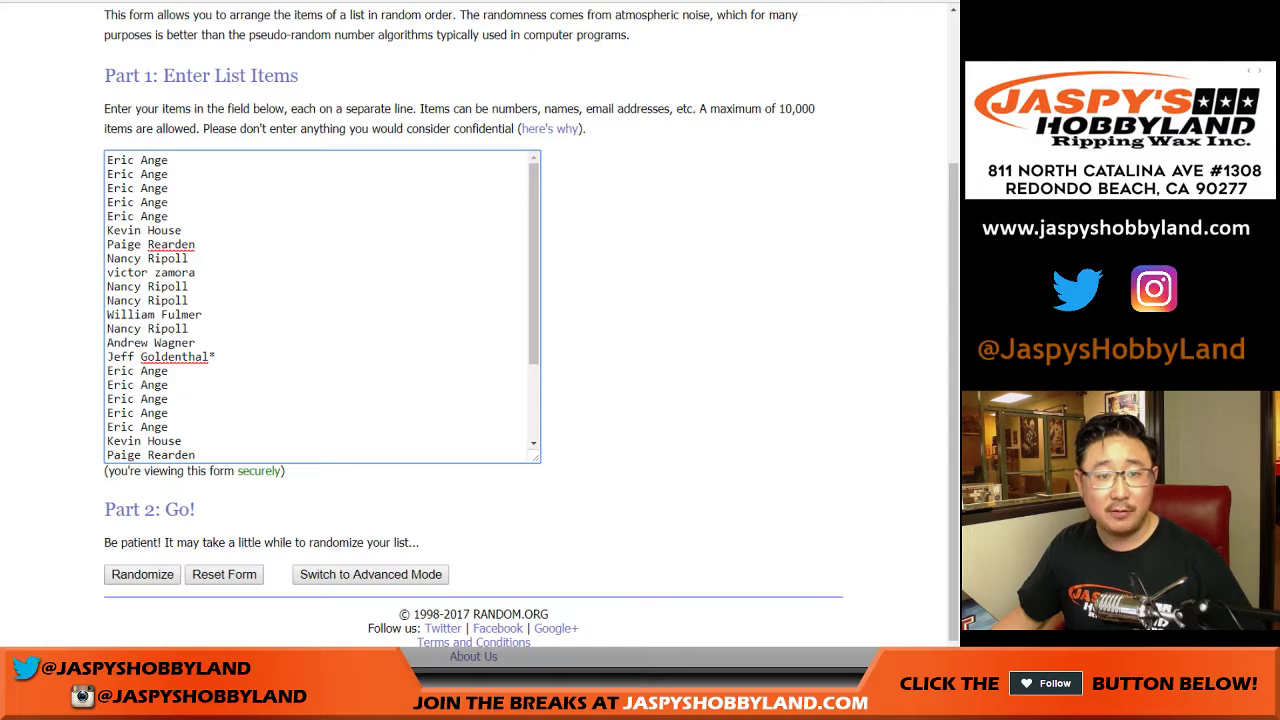
- Randomize the list of participant names five times in the List Randomizer
key("ctrl+Tab")
key("ctrl+shift+Tab")
scroll(316, 307, "down", 2)
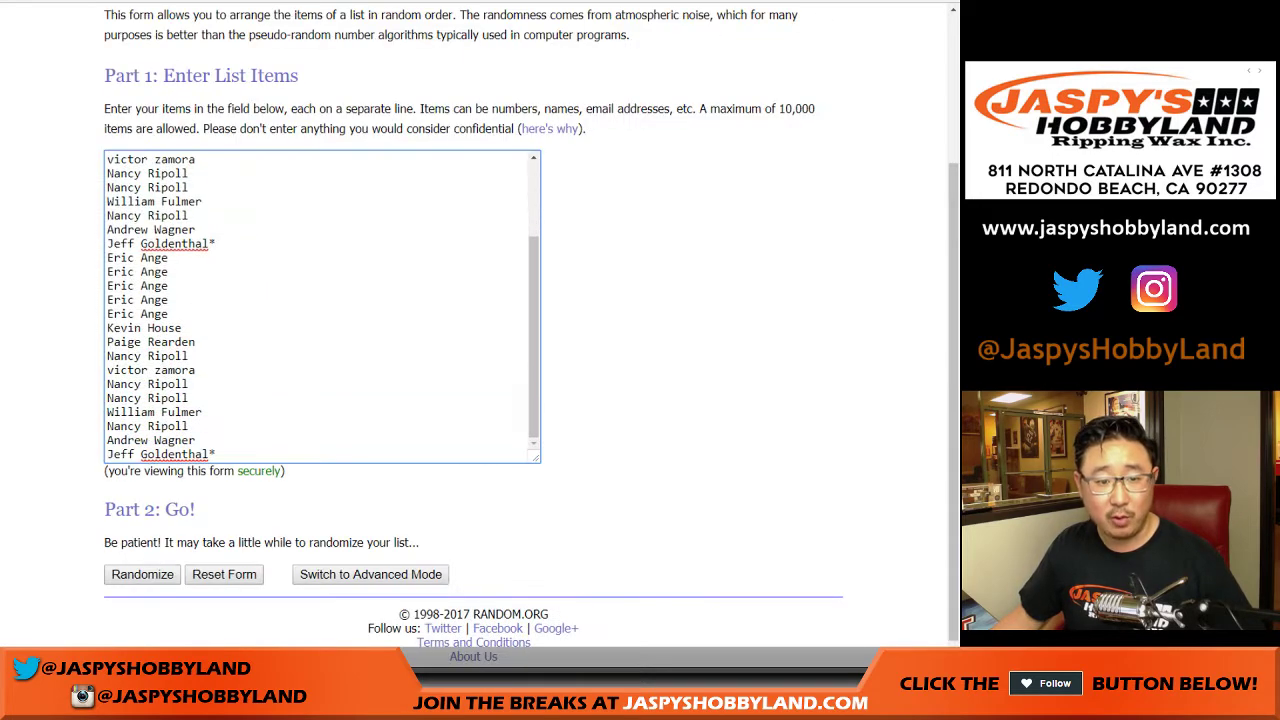
left_click(142, 574)
scroll(142, 570, "down", 3)
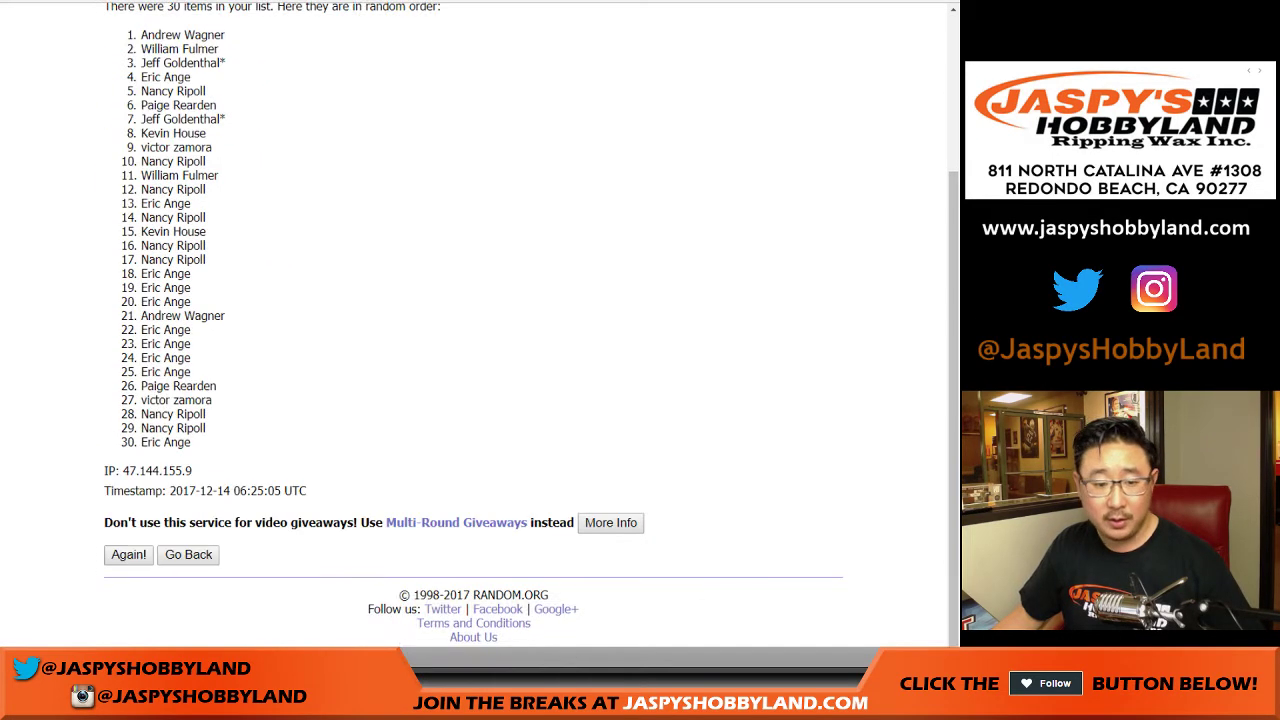
left_click(129, 556)
left_click(128, 554)
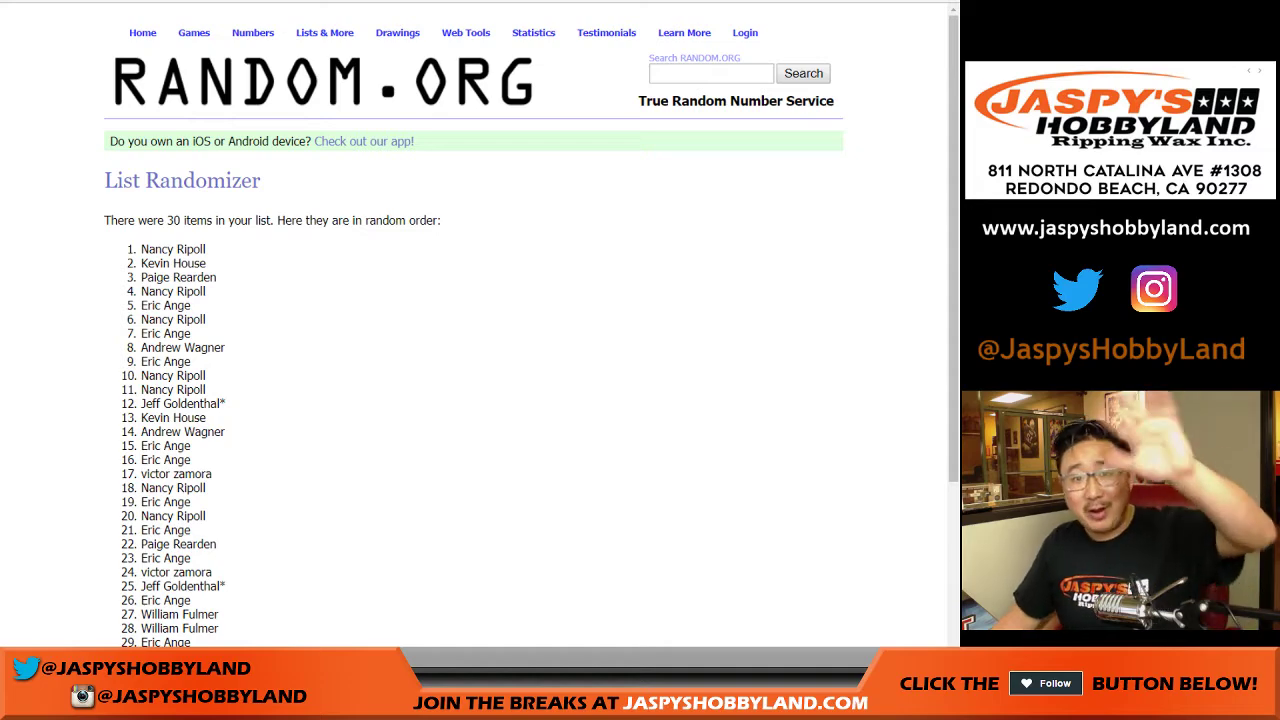
scroll(128, 554, "down", 3)
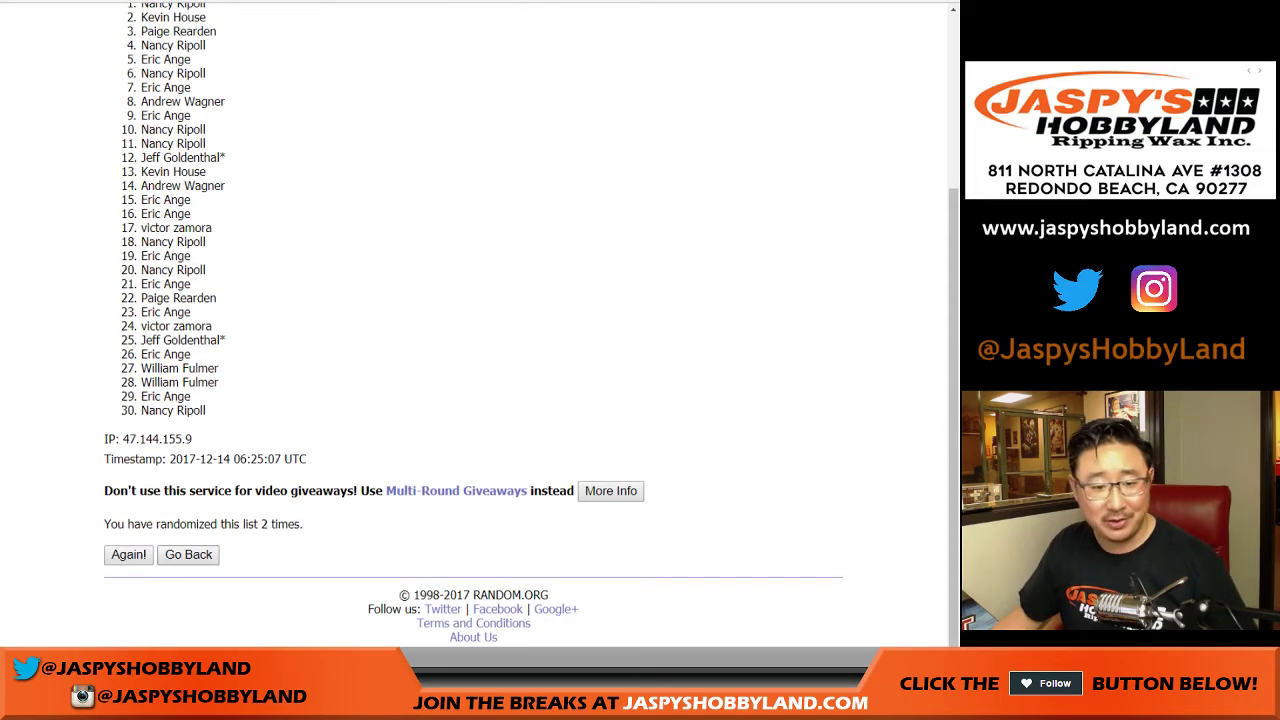
left_click(128, 554)
scroll(128, 554, "down", 3)
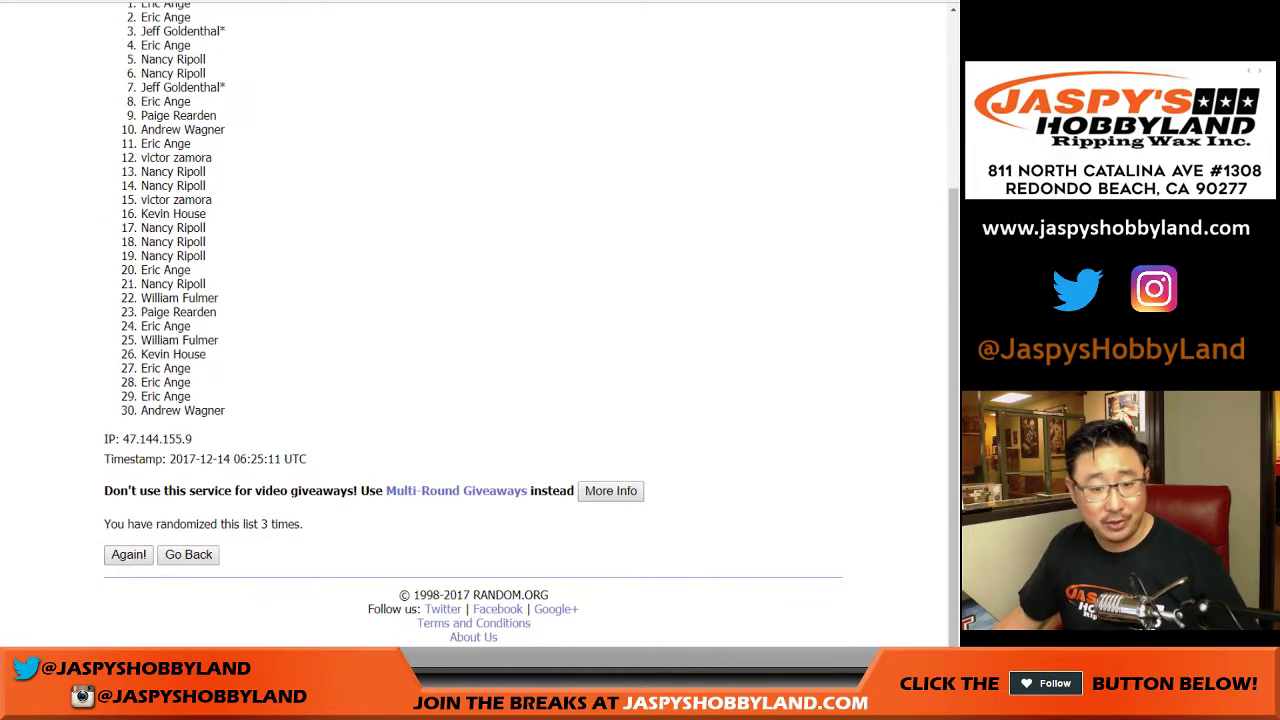
left_click(128, 554)
scroll(128, 554, "down", 3)
left_click(128, 554)
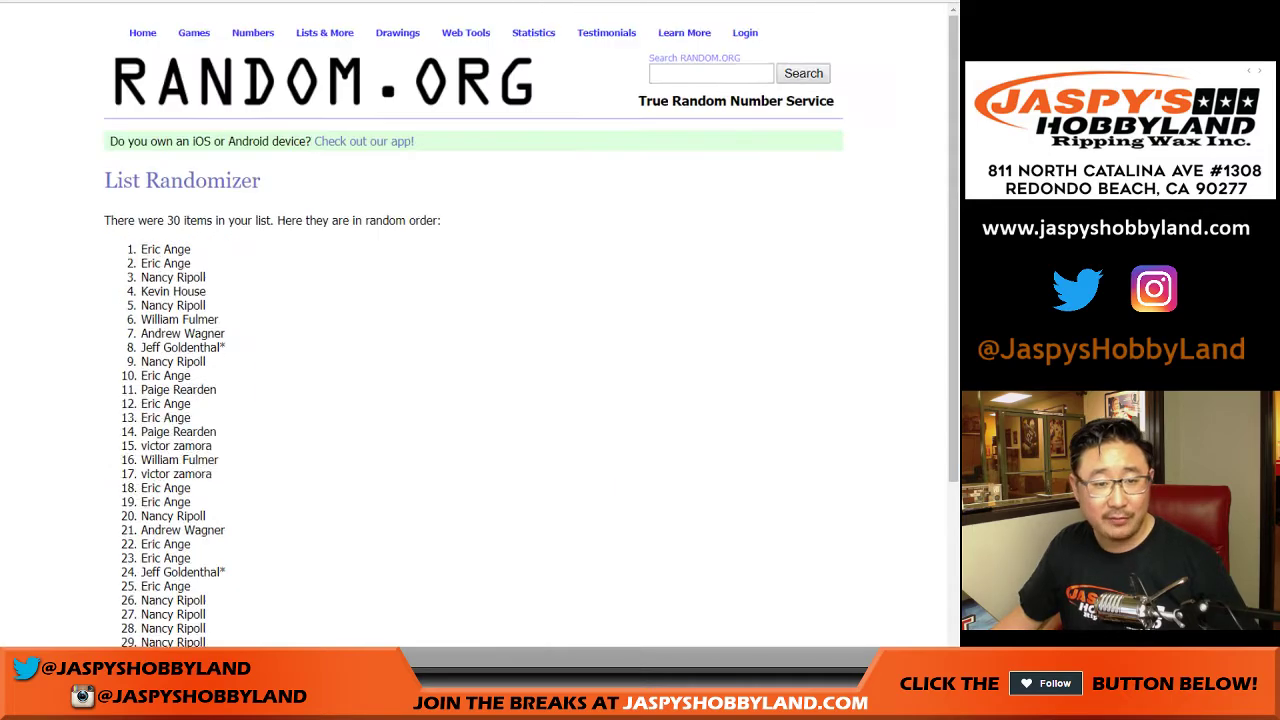
scroll(128, 554, "down", 3)
- Copy all 30 randomized participant names into the blank spreadsheet, starting at cell A1
scroll(128, 554, "up", 1)
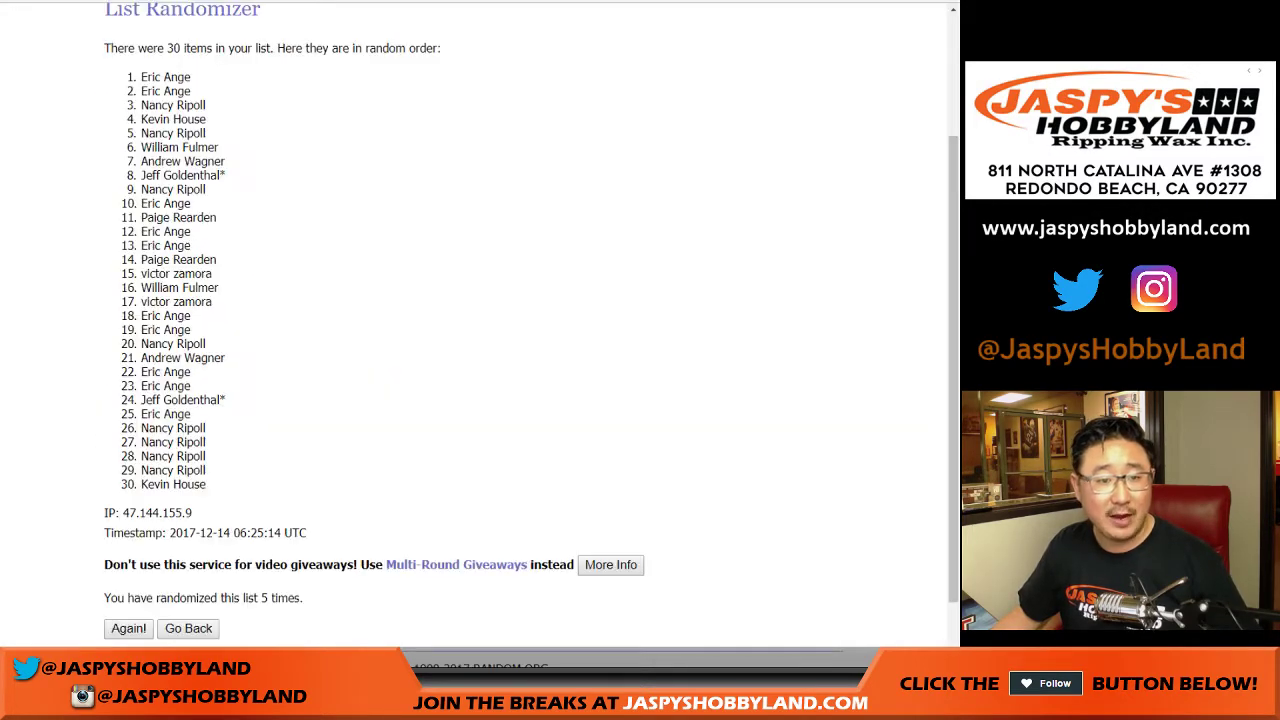
left_click_drag(141, 77, 206, 484)
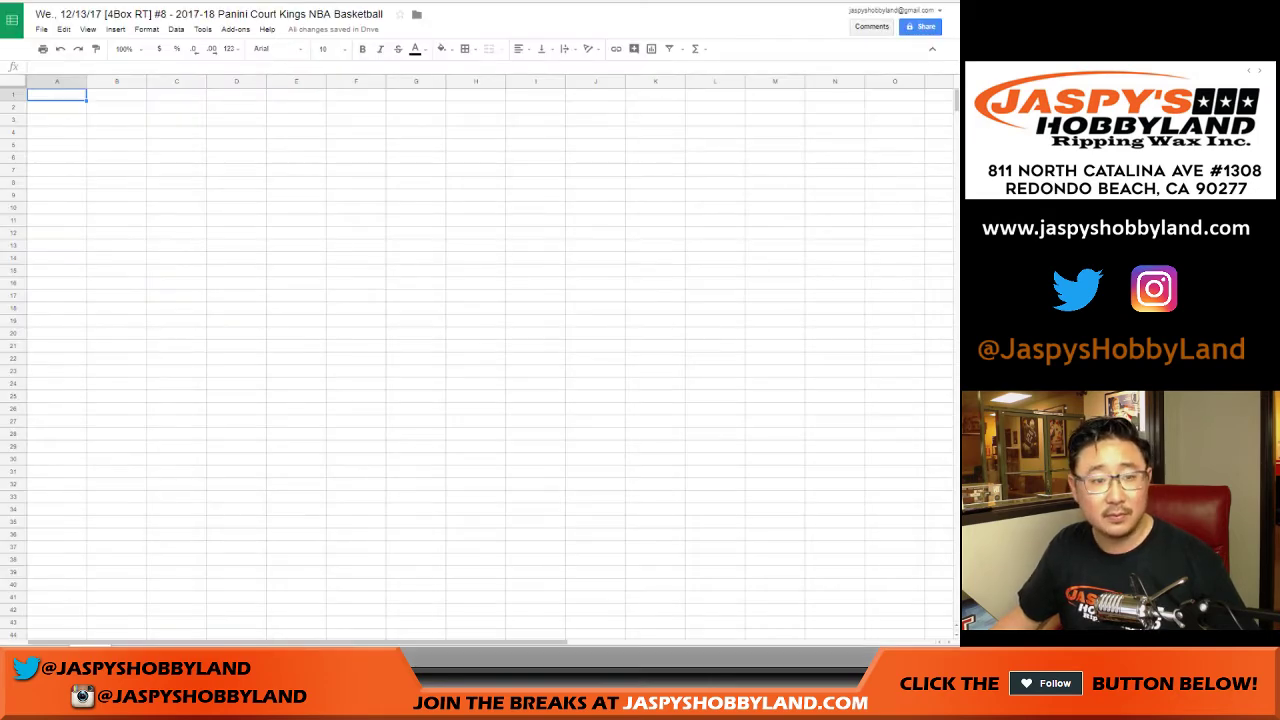
right_click(82, 98)
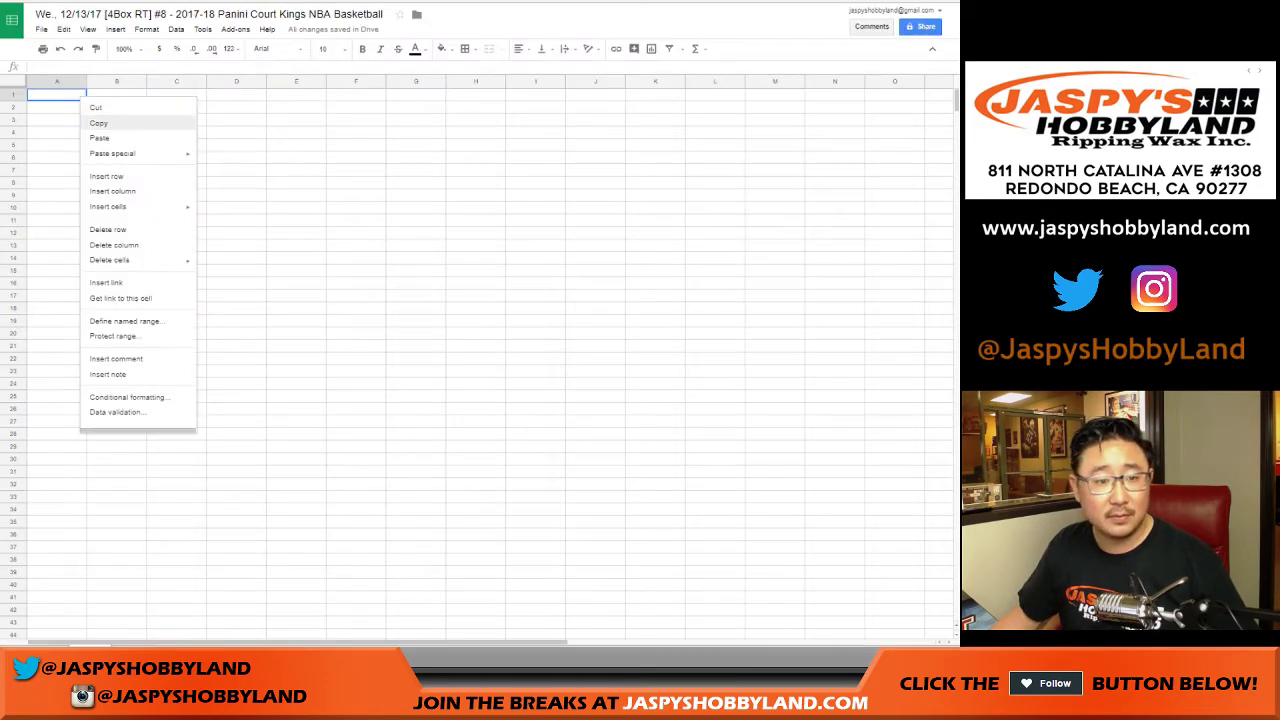
left_click(112, 134)
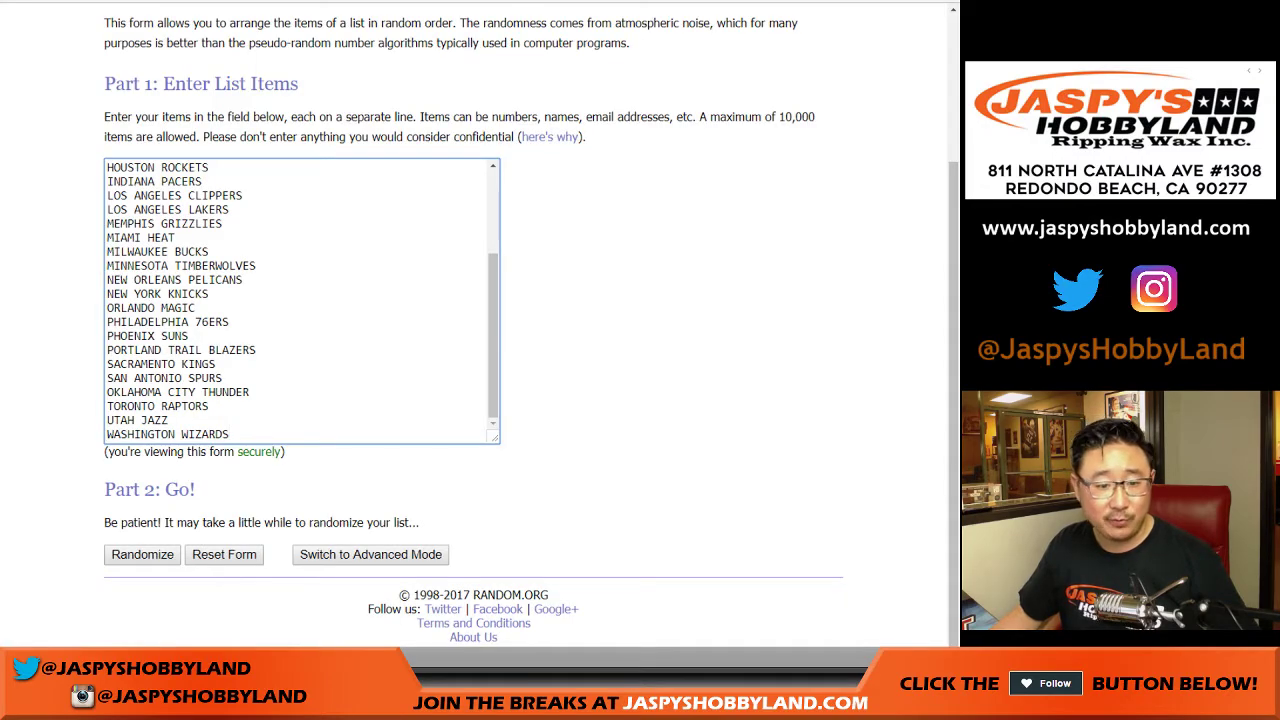
- Randomize the list of NBA team names five times in the List Randomizer
left_click(137, 555)
scroll(137, 555, "down", 3)
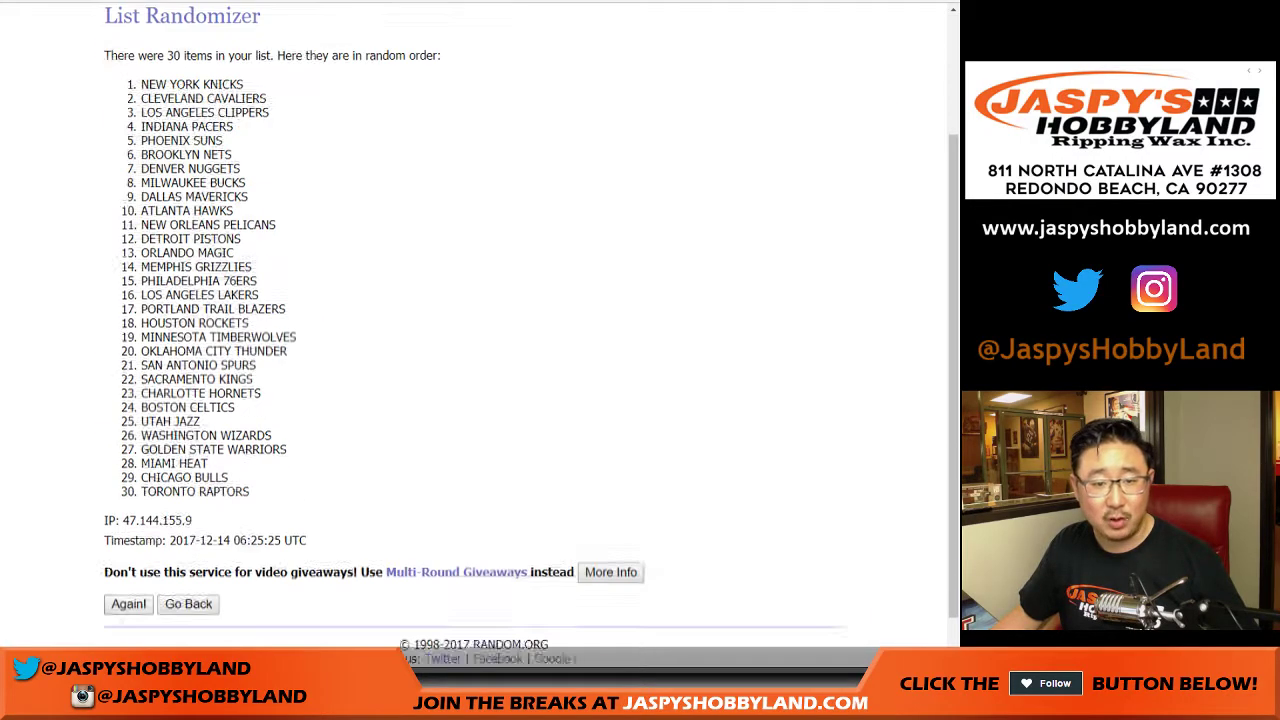
left_click(132, 555)
scroll(132, 555, "down", 3)
left_click(132, 555)
scroll(132, 555, "down", 3)
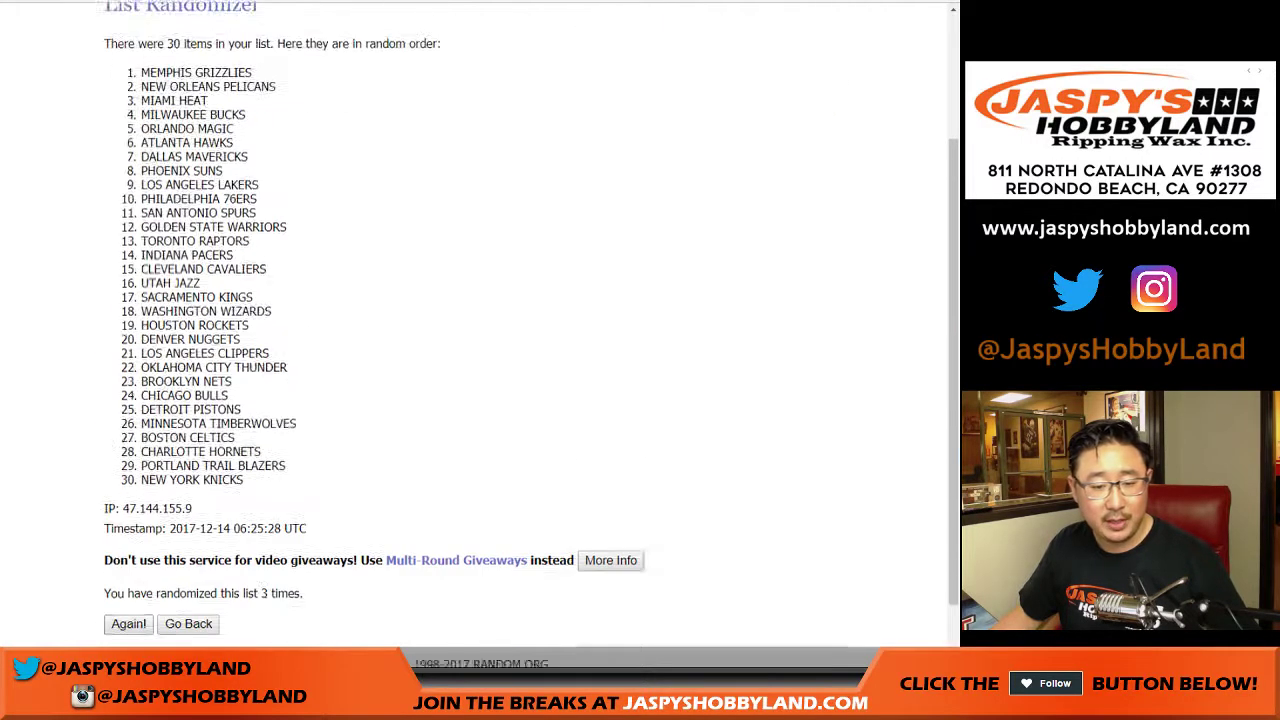
left_click(132, 555)
scroll(132, 555, "down", 3)
left_click(128, 556)
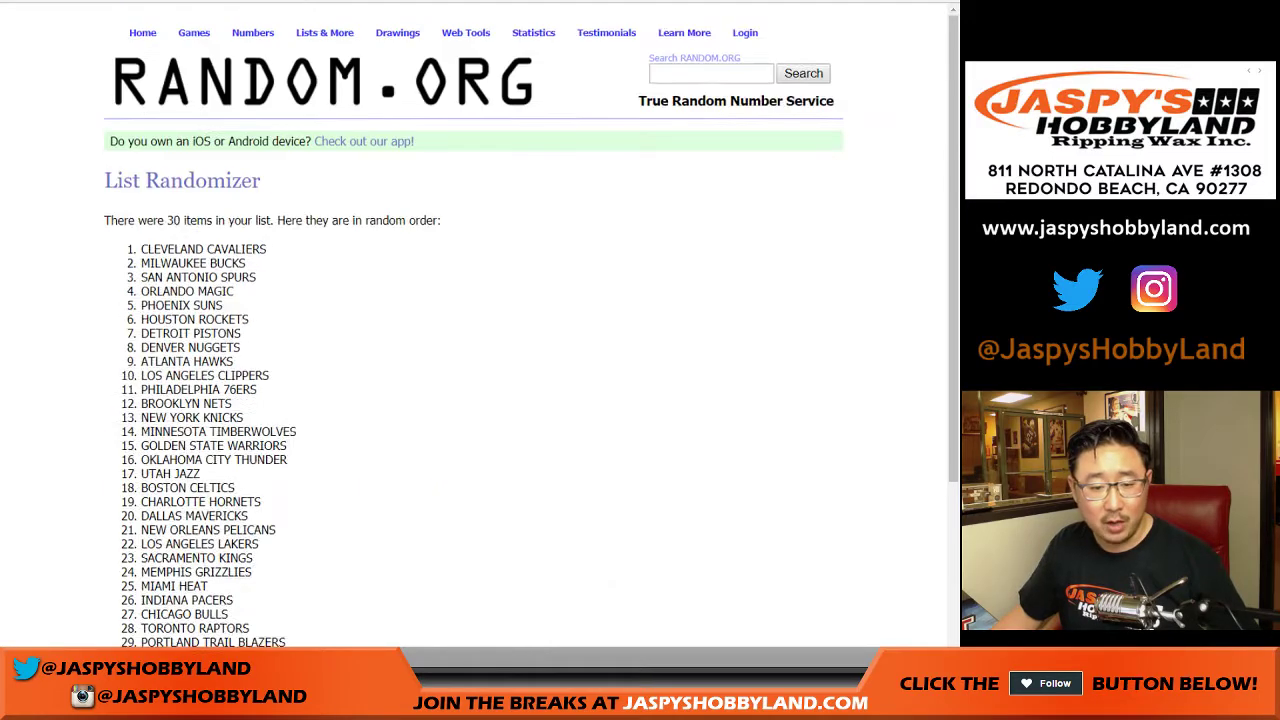
- Copy the 30 randomized team names into the spreadsheet beside the participants, starting at cell B1
scroll(470, 350, "down", 3)
left_click_drag(148, 27, 263, 238)
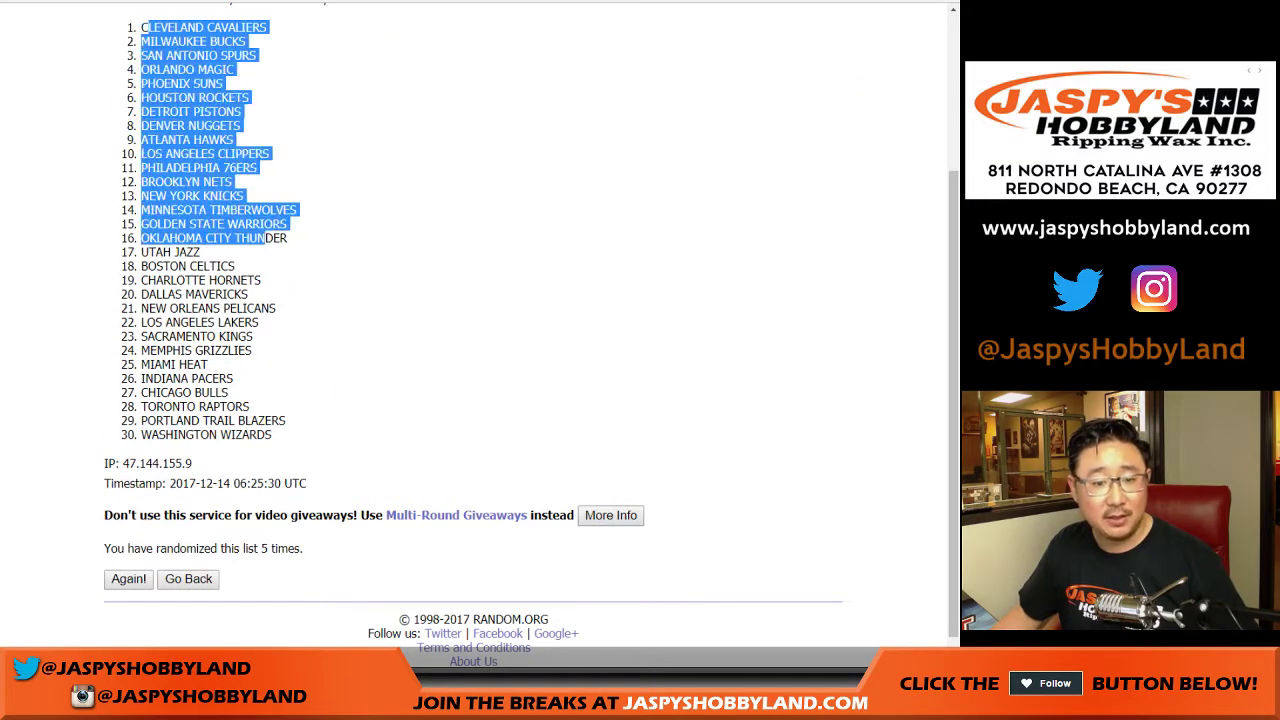
left_click_drag(141, 27, 272, 435)
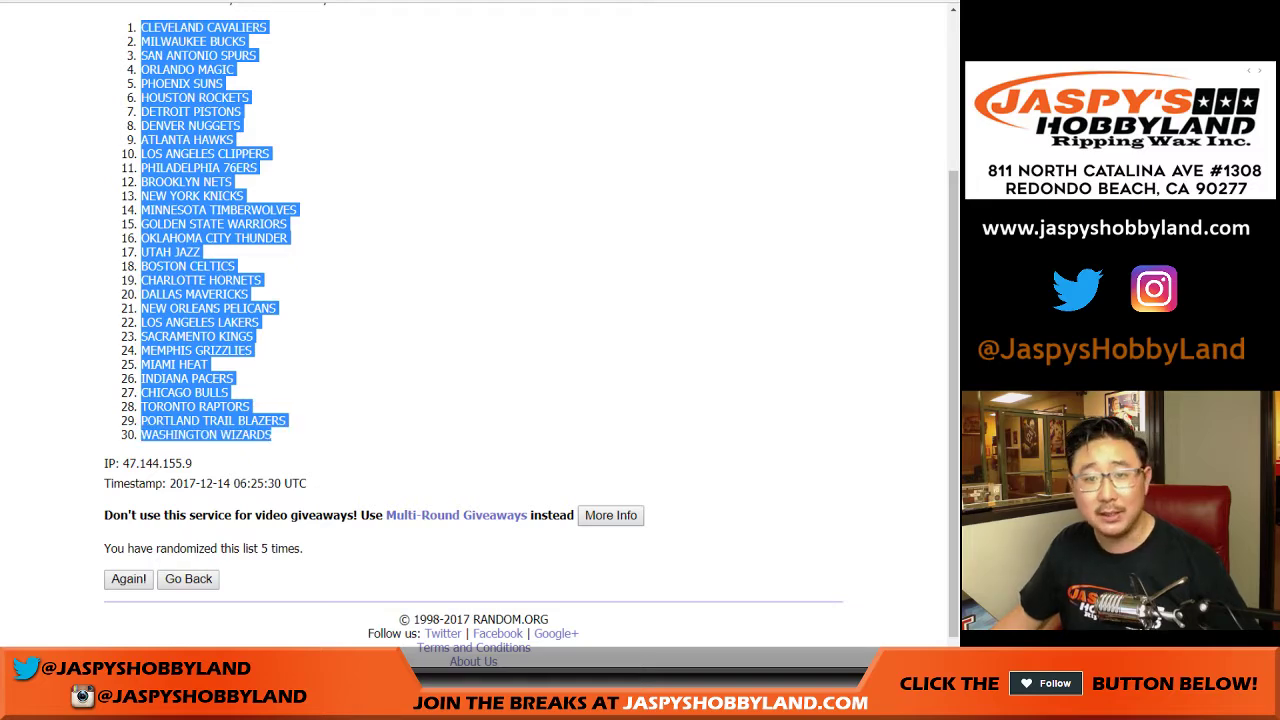
key("ctrl+Tab")
left_click(127, 95)
right_click(128, 96)
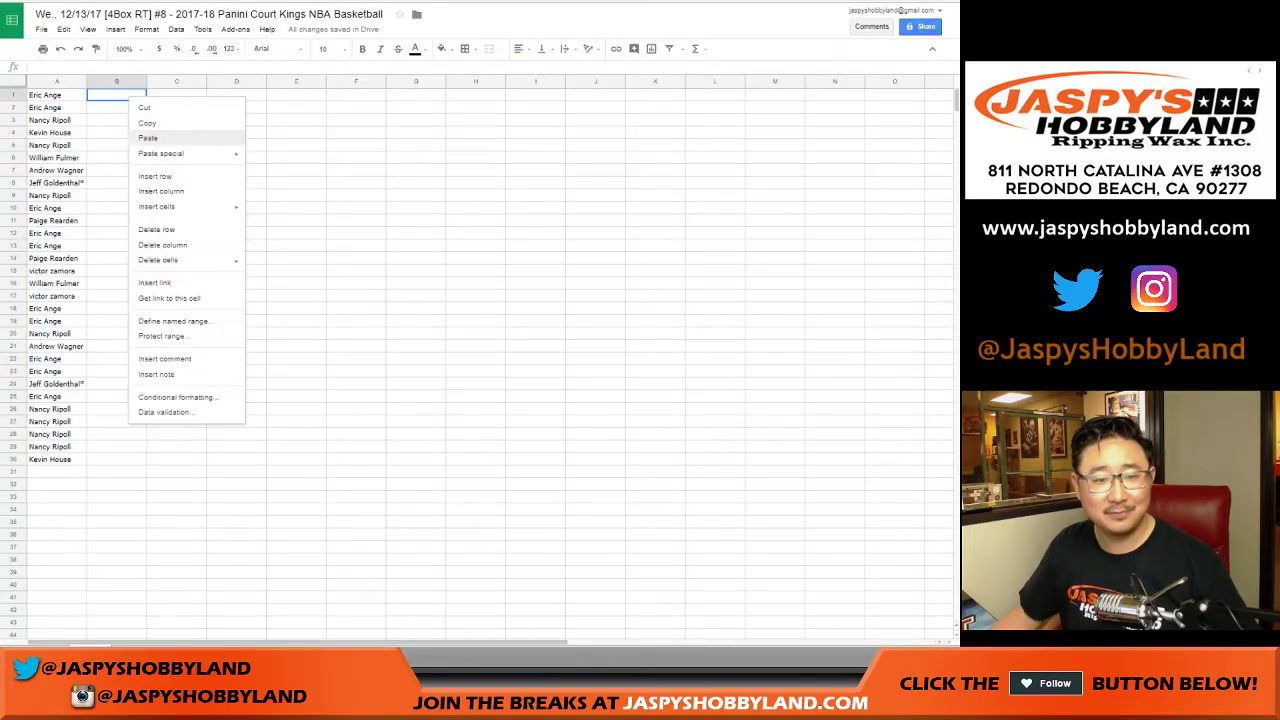
left_click(148, 138)
- Format the whole sheet in Roboto at size 14 and fit the column widths to their contents
key("ctrl+a")
left_click(275, 48)
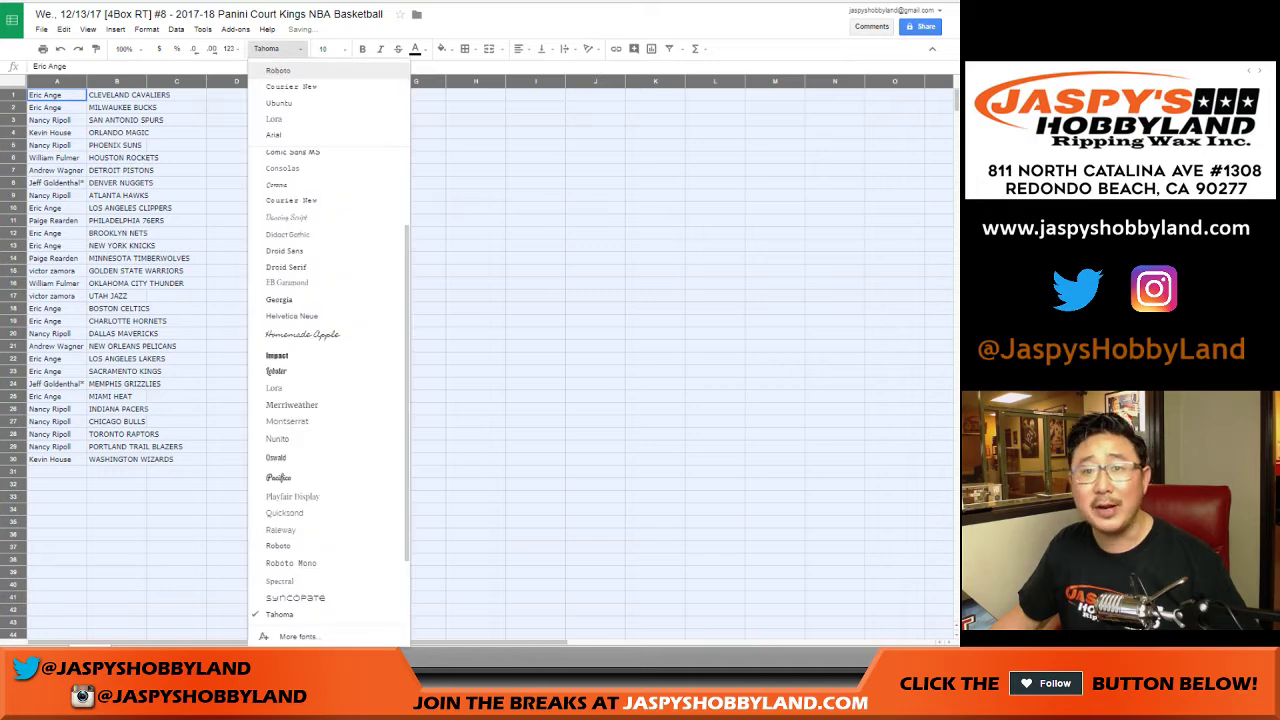
left_click(278, 70)
left_click(328, 48)
left_click(330, 176)
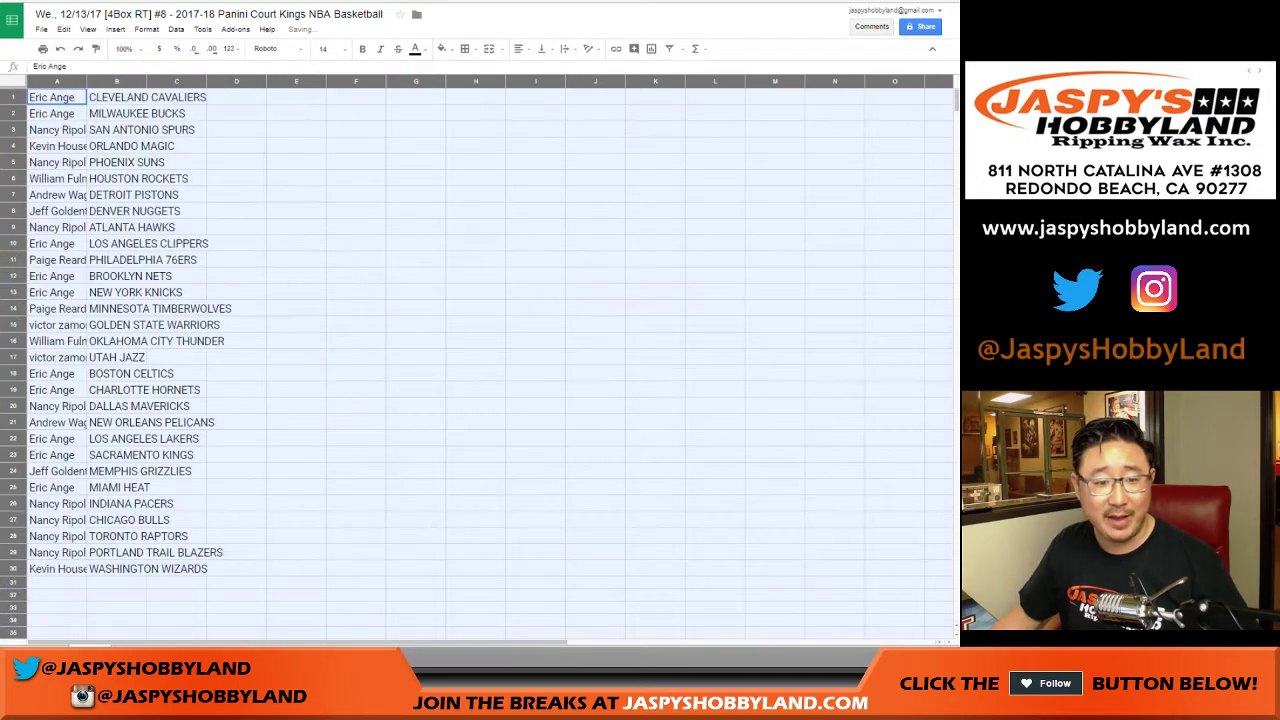
double_click(86, 82)
- Go through rows 1 to 30, highlighting them singly or in same-participant groups to review each participant's assigned team
left_click_drag(13, 97, 13, 113)
left_click(13, 130)
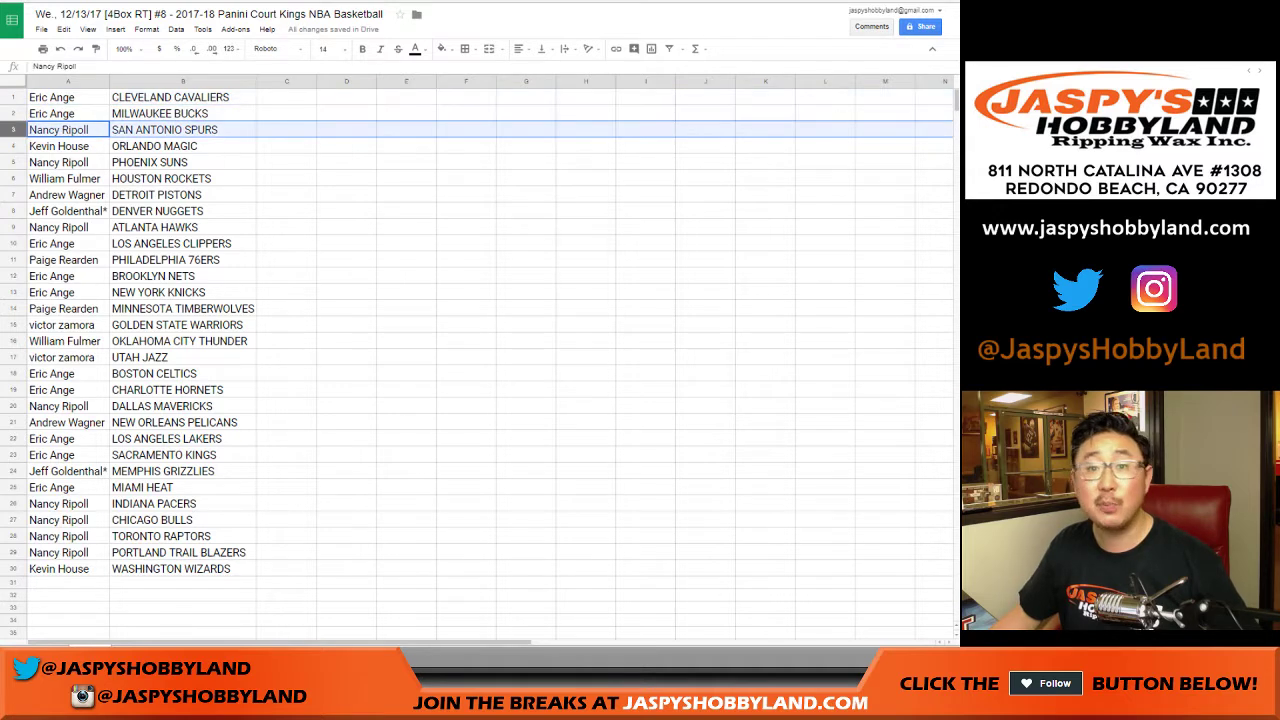
left_click(13, 146)
left_click(13, 162)
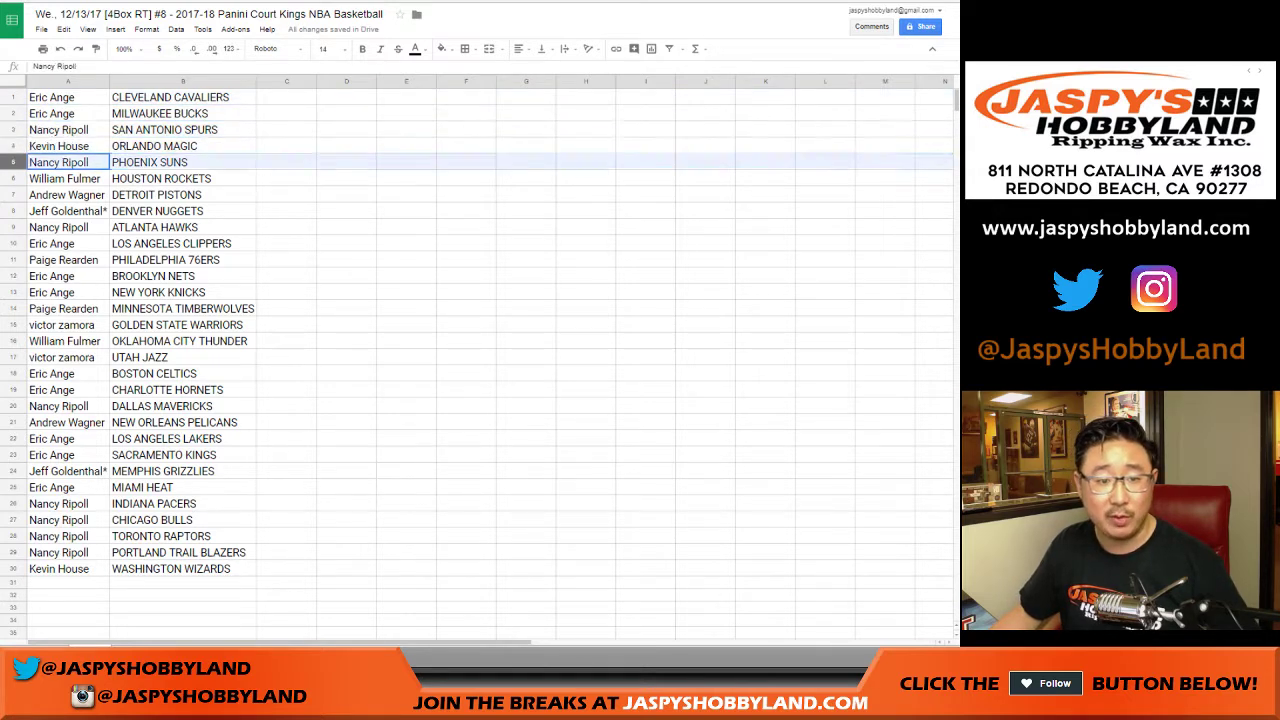
left_click(13, 178)
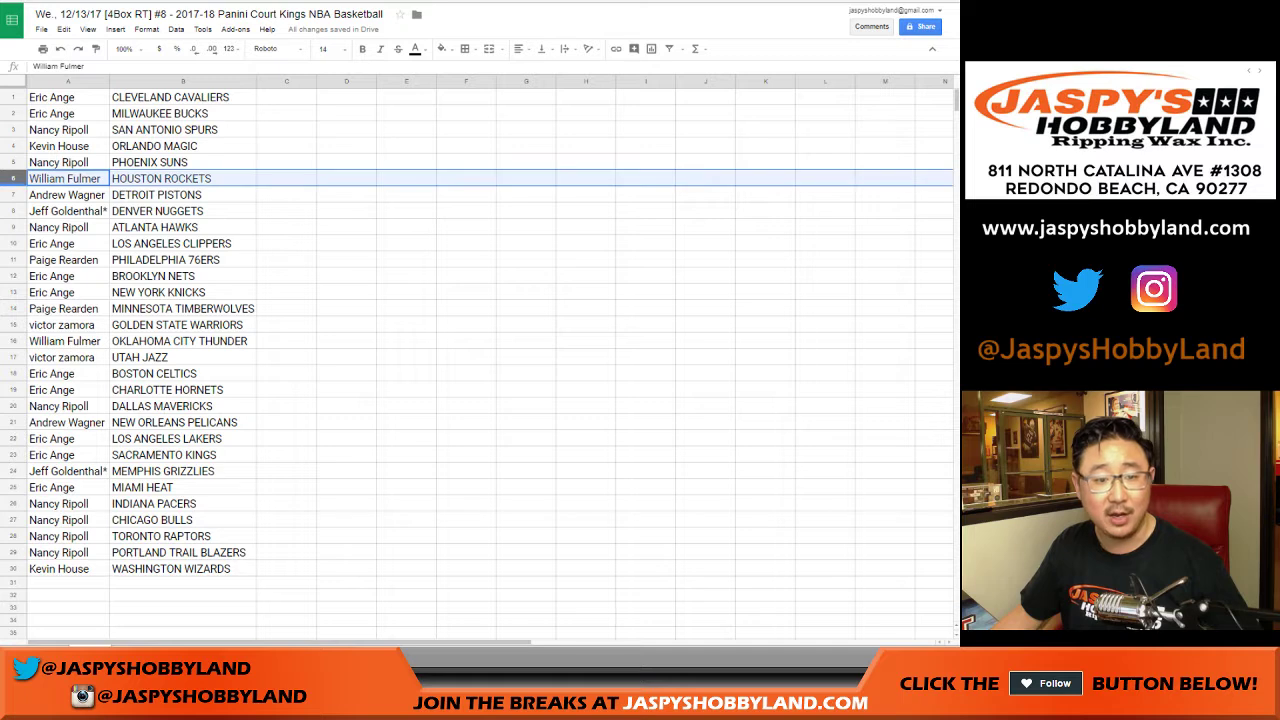
left_click(13, 195)
left_click(13, 211)
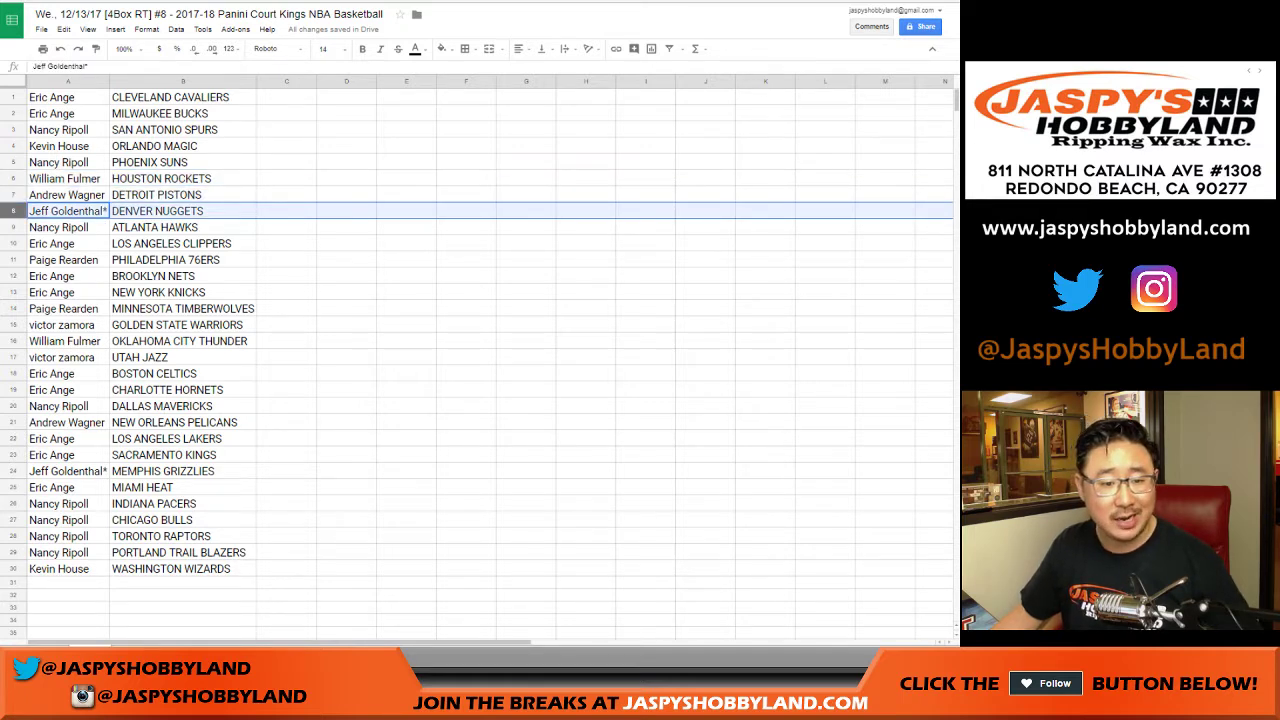
left_click(13, 471, "ctrl")
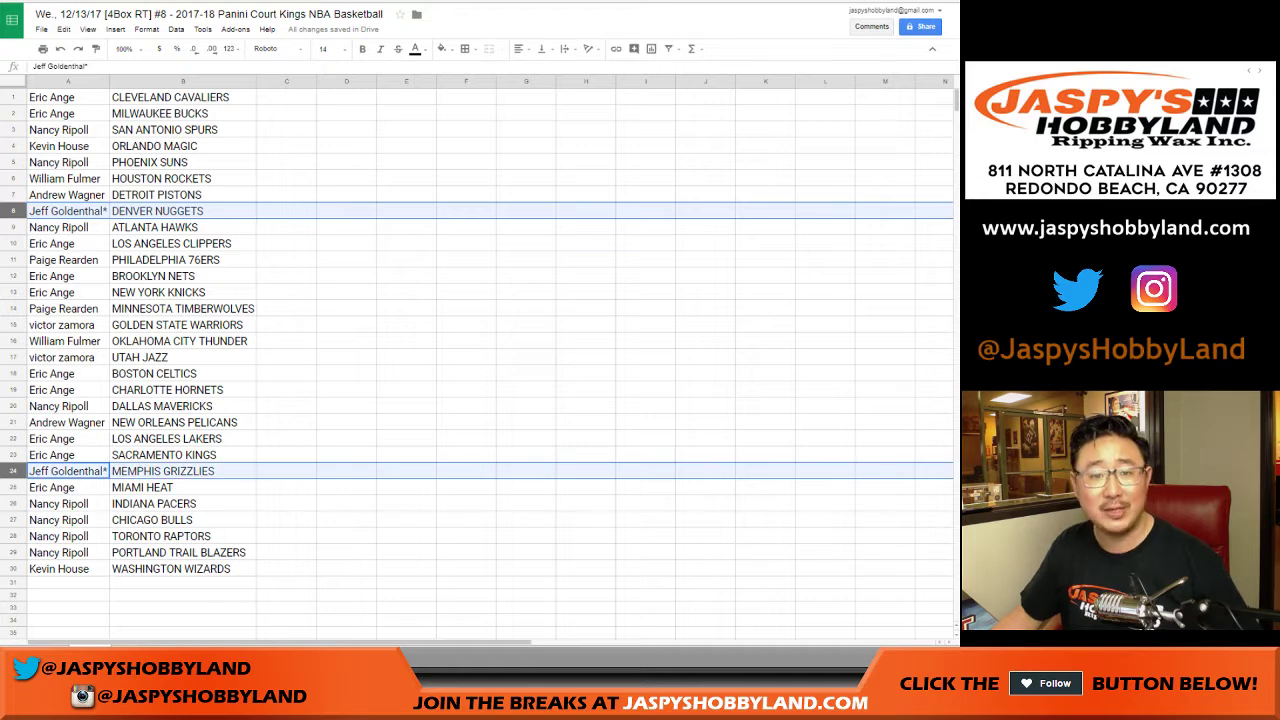
left_click(13, 227)
left_click(13, 244)
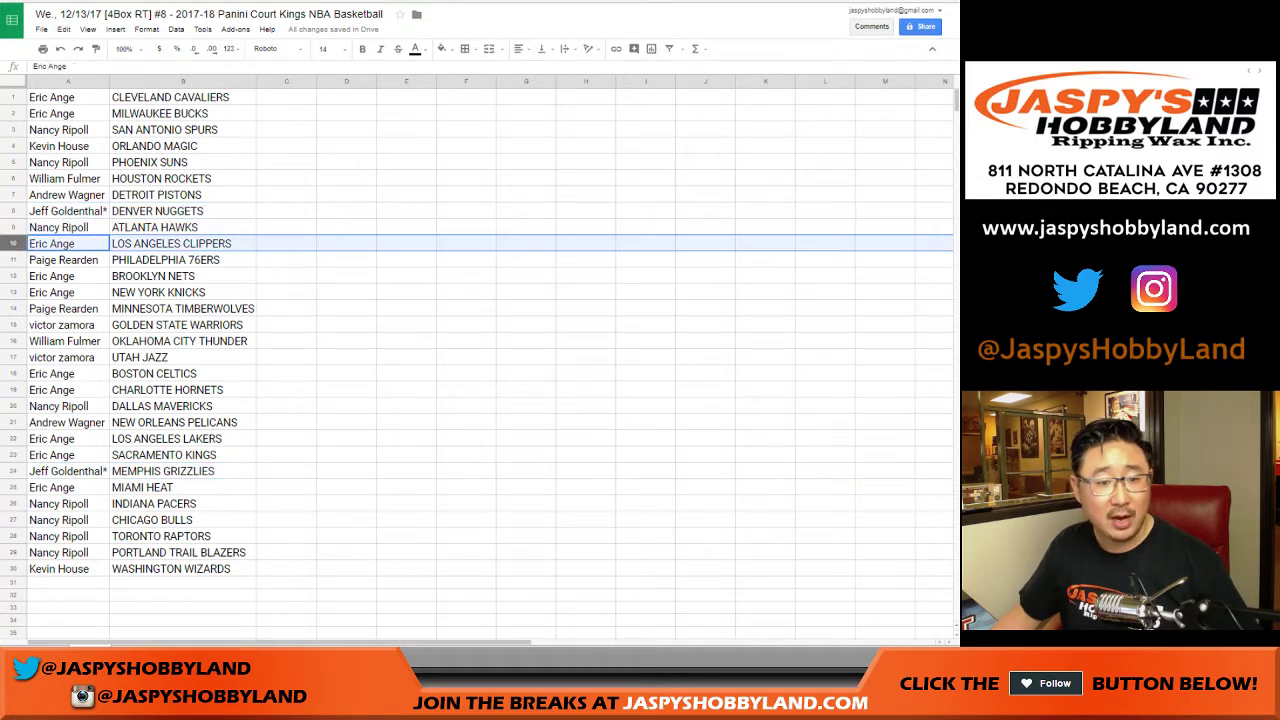
left_click(13, 260)
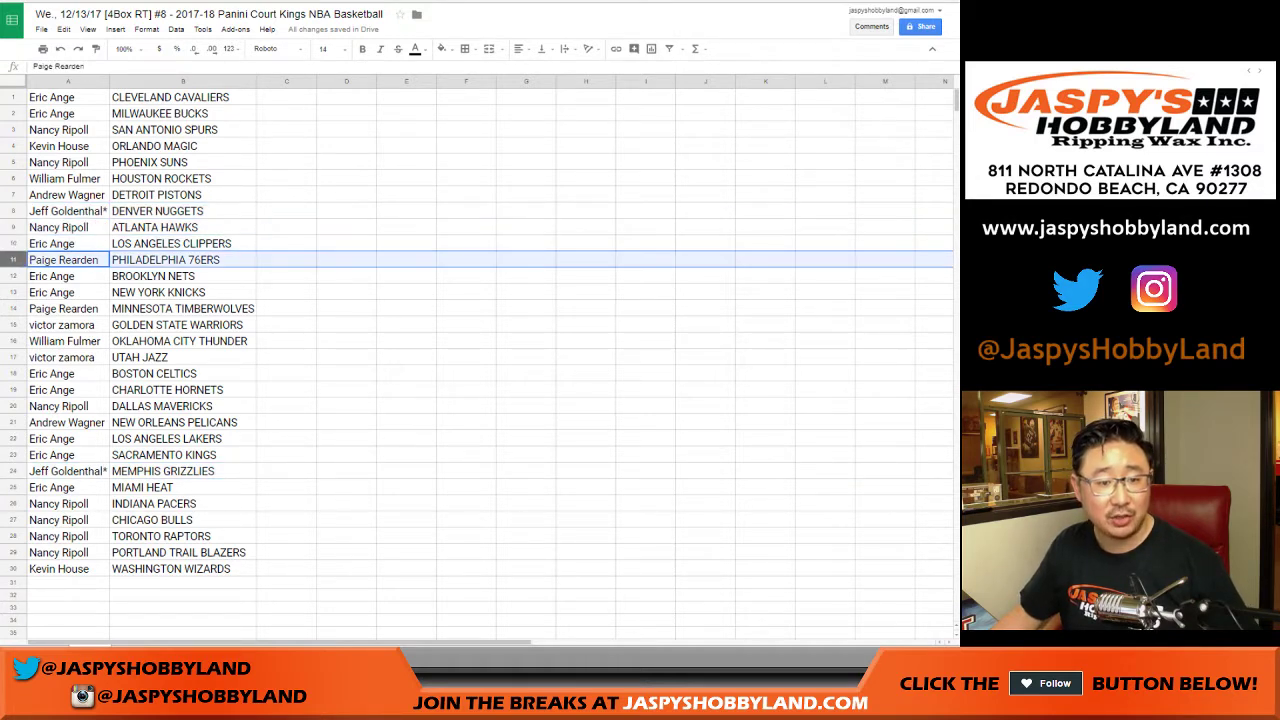
left_click_drag(13, 276, 13, 292)
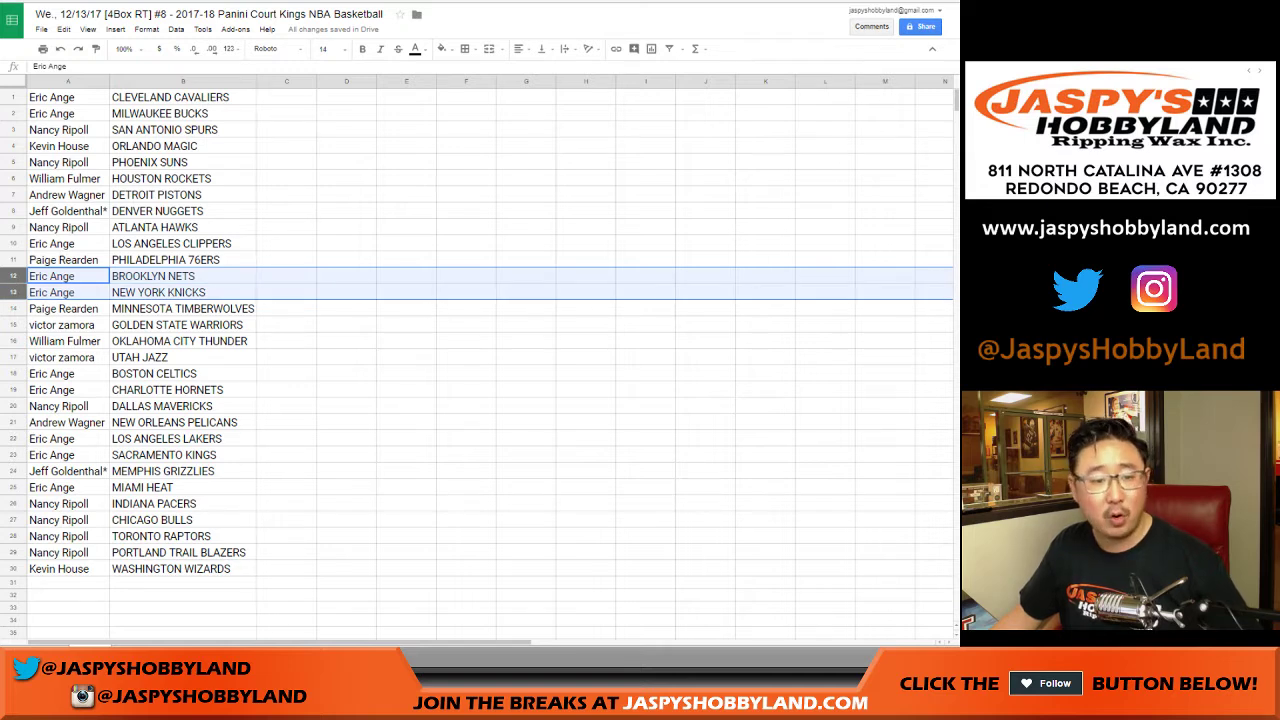
left_click(13, 309)
left_click(13, 325)
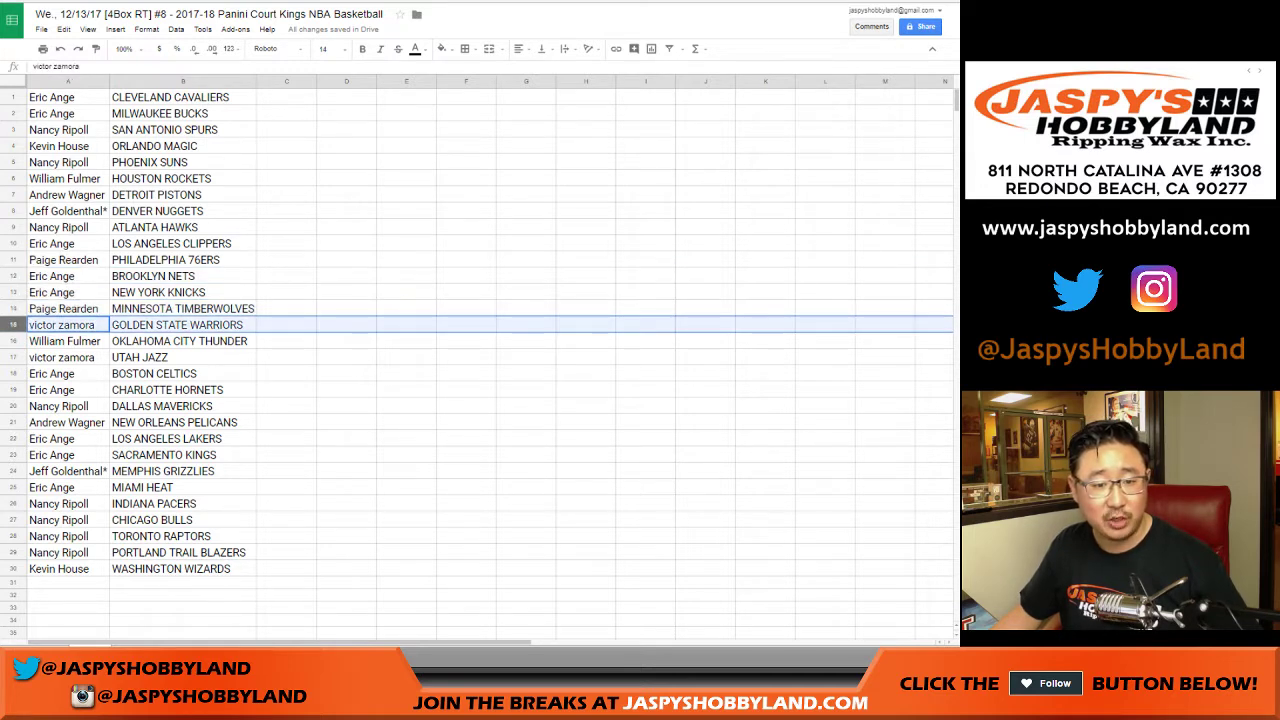
left_click(13, 341)
left_click(13, 357)
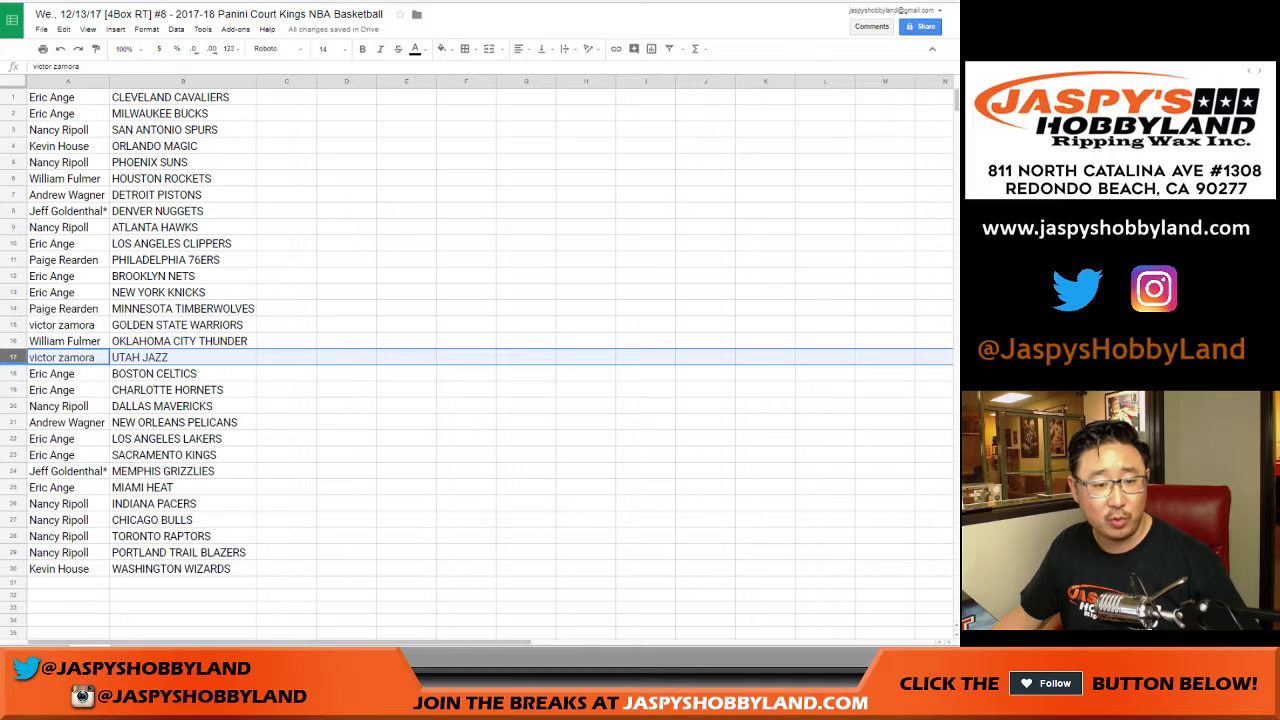
left_click(13, 374)
left_click_drag(13, 374, 13, 390)
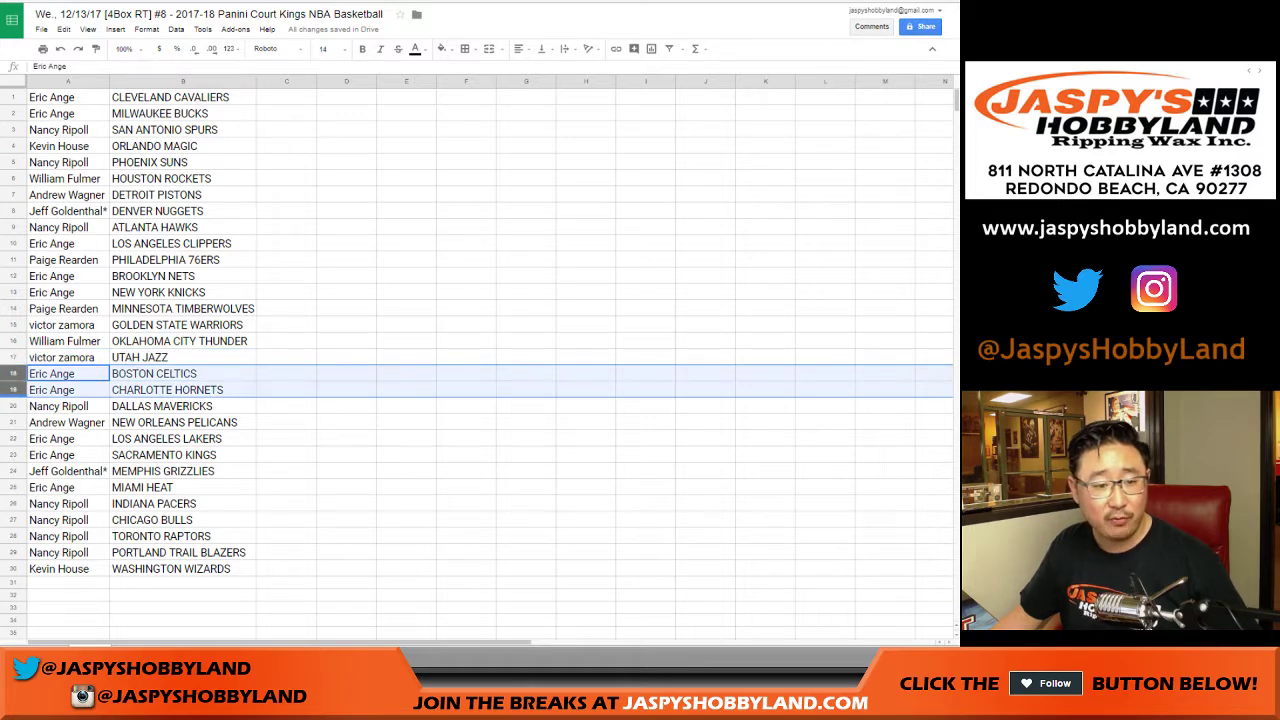
left_click(13, 406)
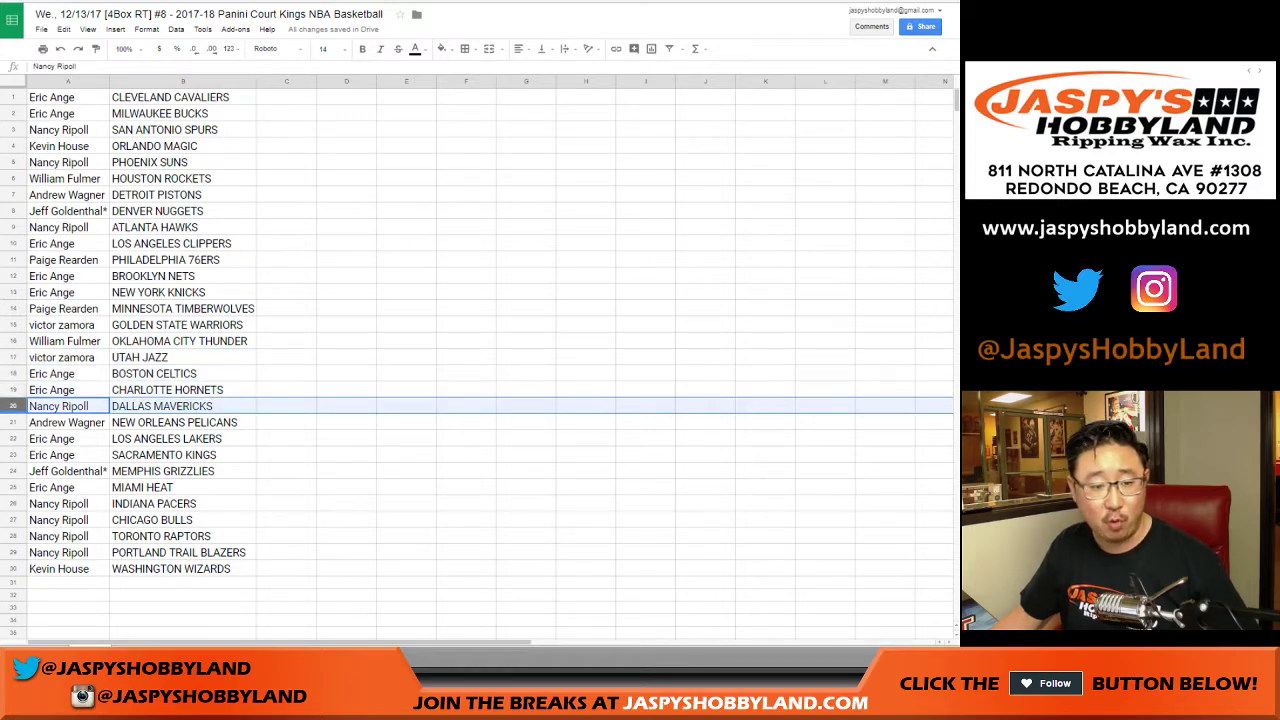
left_click(13, 422)
left_click_drag(13, 438, 13, 455)
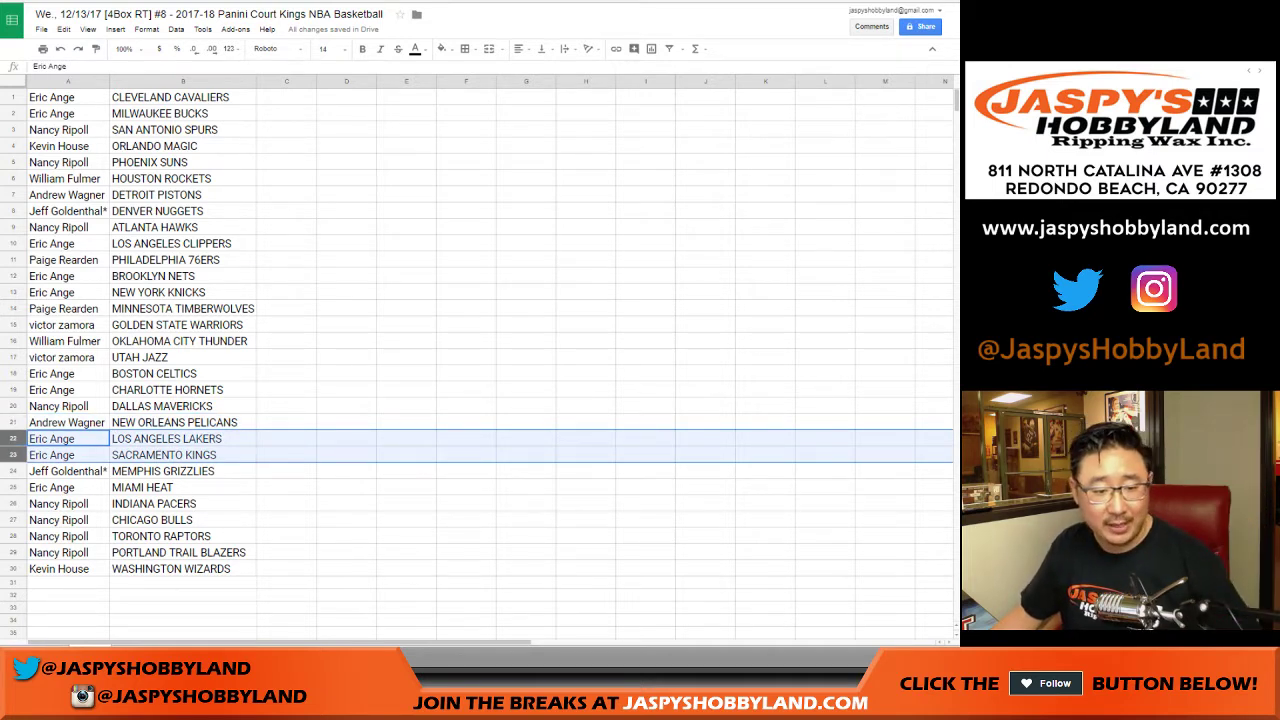
left_click(13, 487)
left_click(13, 504)
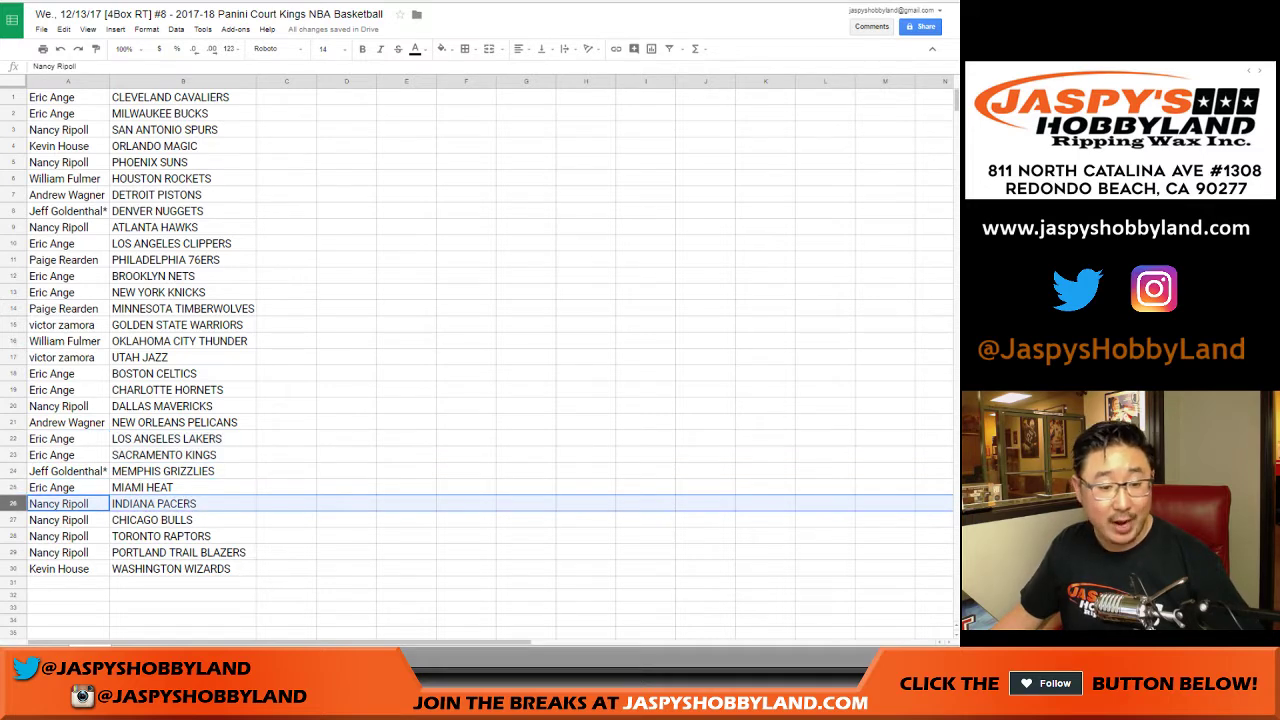
left_click_drag(13, 504, 13, 552)
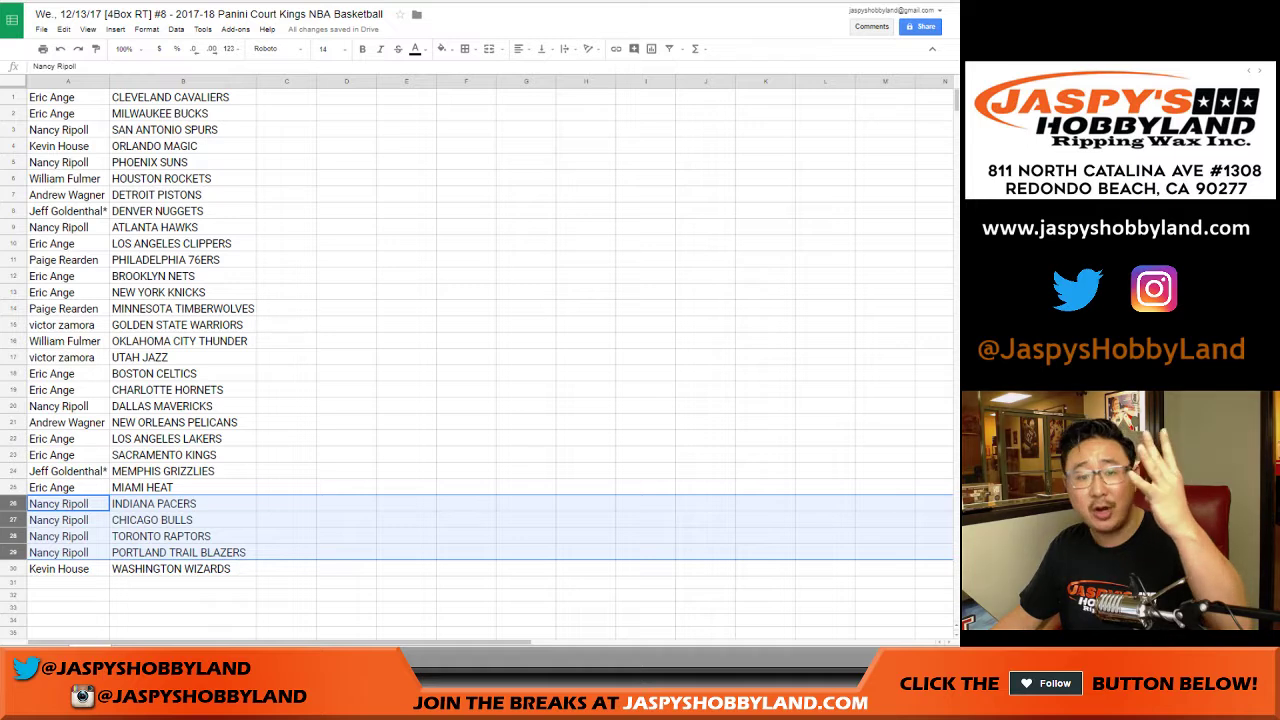
left_click(13, 569)
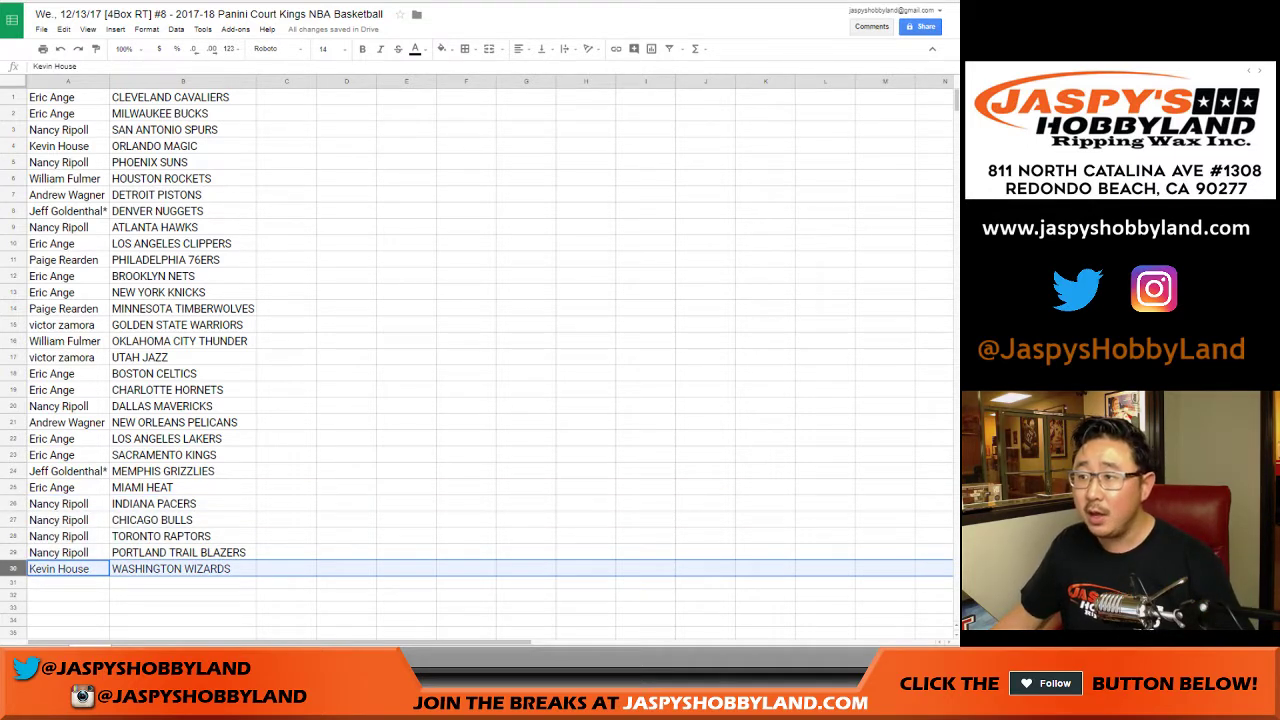
- Search the sheet for one participant's surname to locate that person's assigned teams
key("ctrl+f")
type("fulmer")
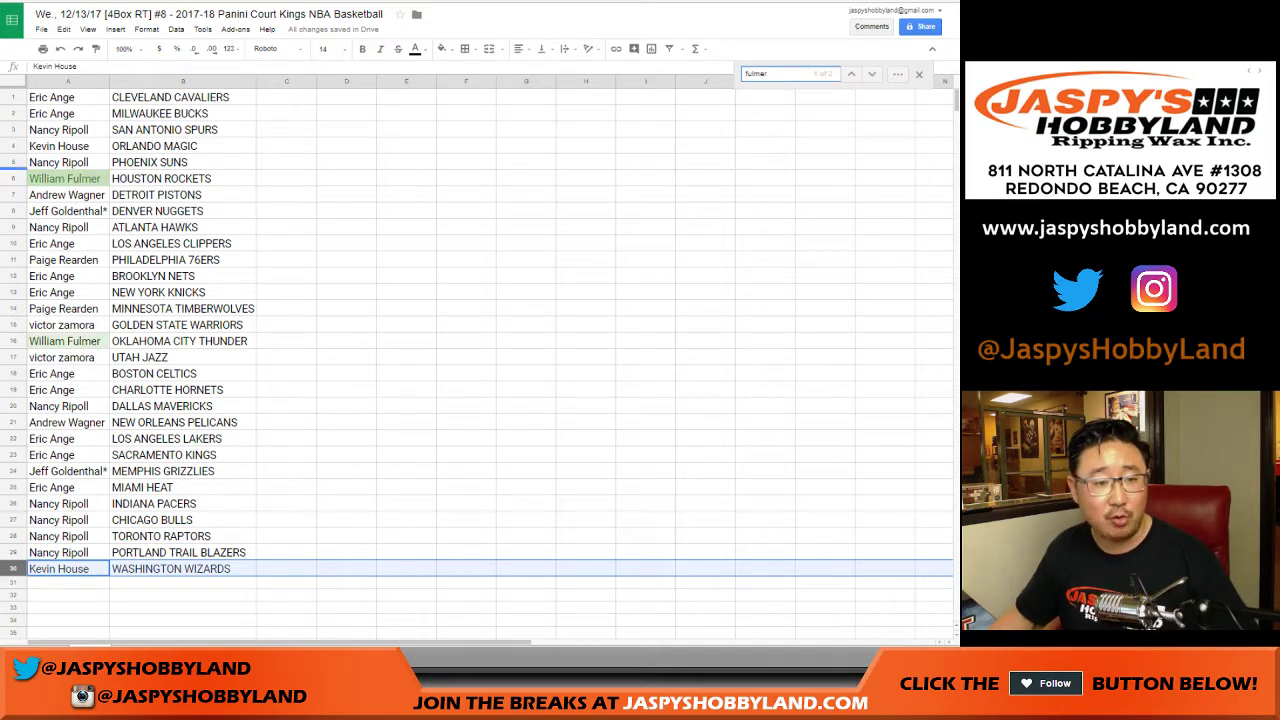
- Highlight the searched participant's Houston Rockets and Oklahoma City Thunder rows, and the Los Angeles Clippers row, to review the assignments
key("Return")
left_click(68, 211)
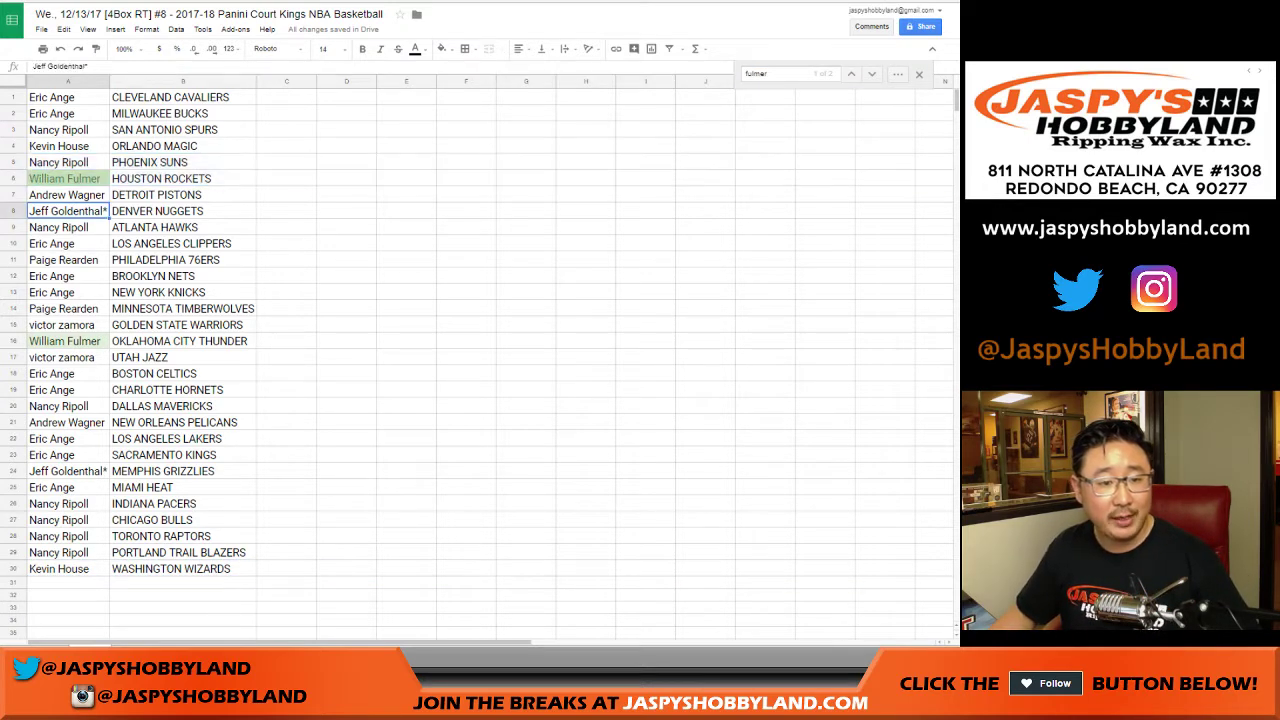
left_click(13, 179)
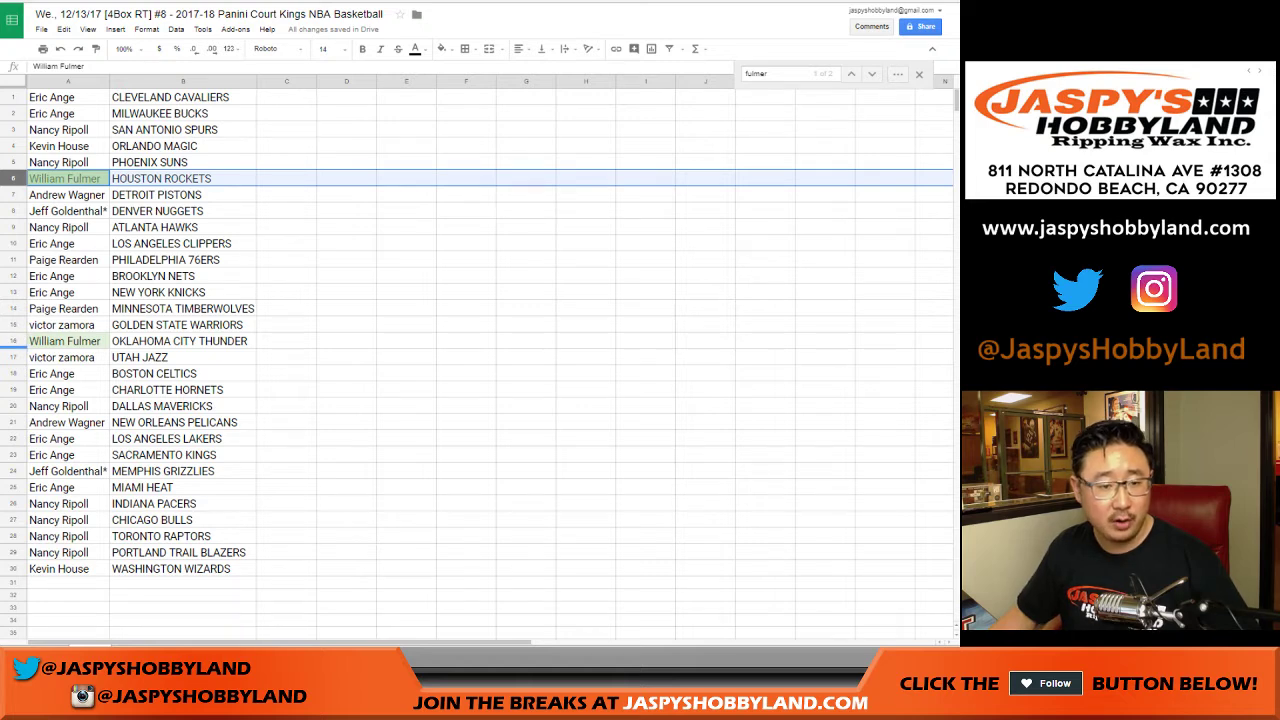
left_click(13, 341, "ctrl")
left_click(13, 244)
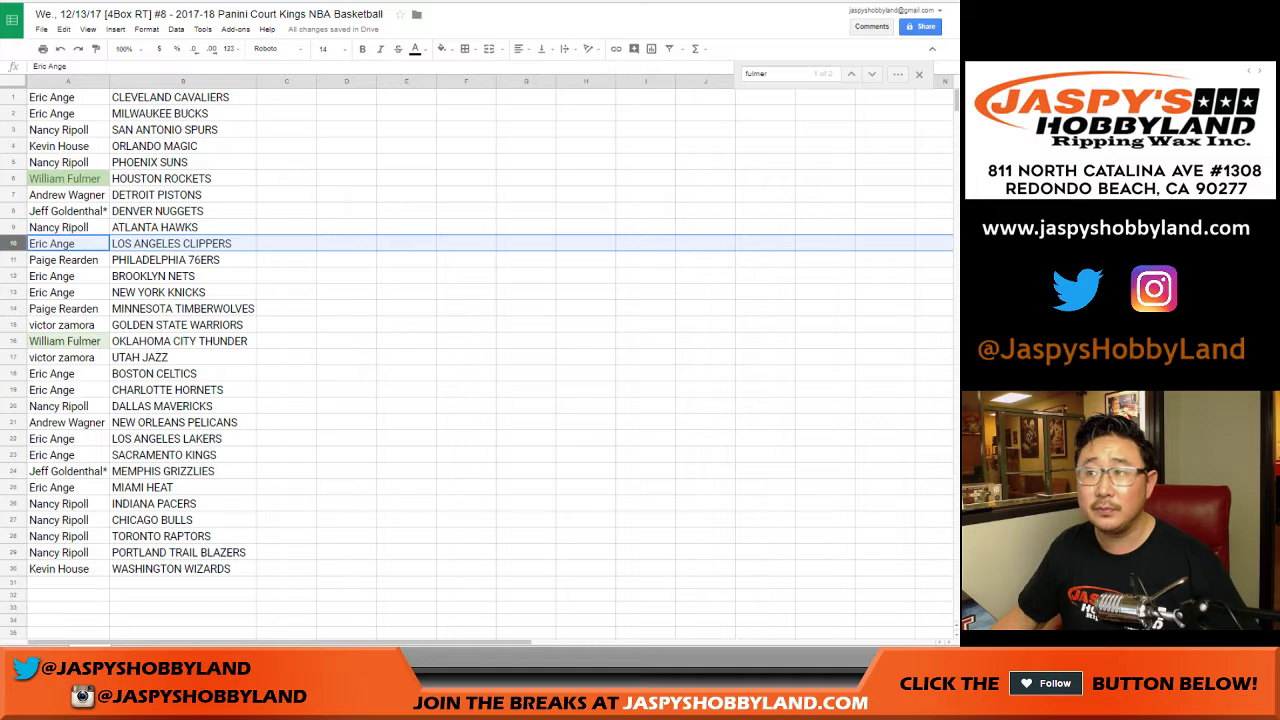
- Sort the whole sheet by the team names in column B from A to Z
left_click(183, 81)
left_click(175, 29)
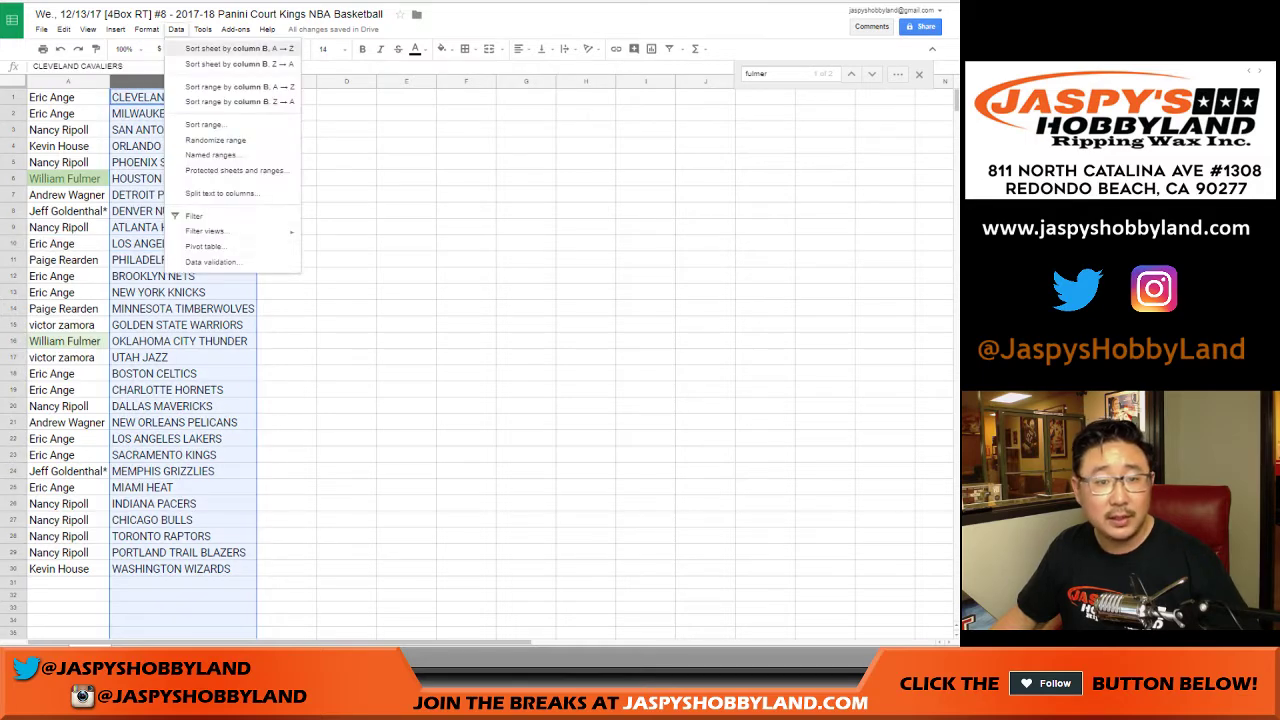
left_click(225, 48)
- Center all participant and team cells horizontally, align them to the middle vertically, and apply borders on all sides
left_click(68, 97)
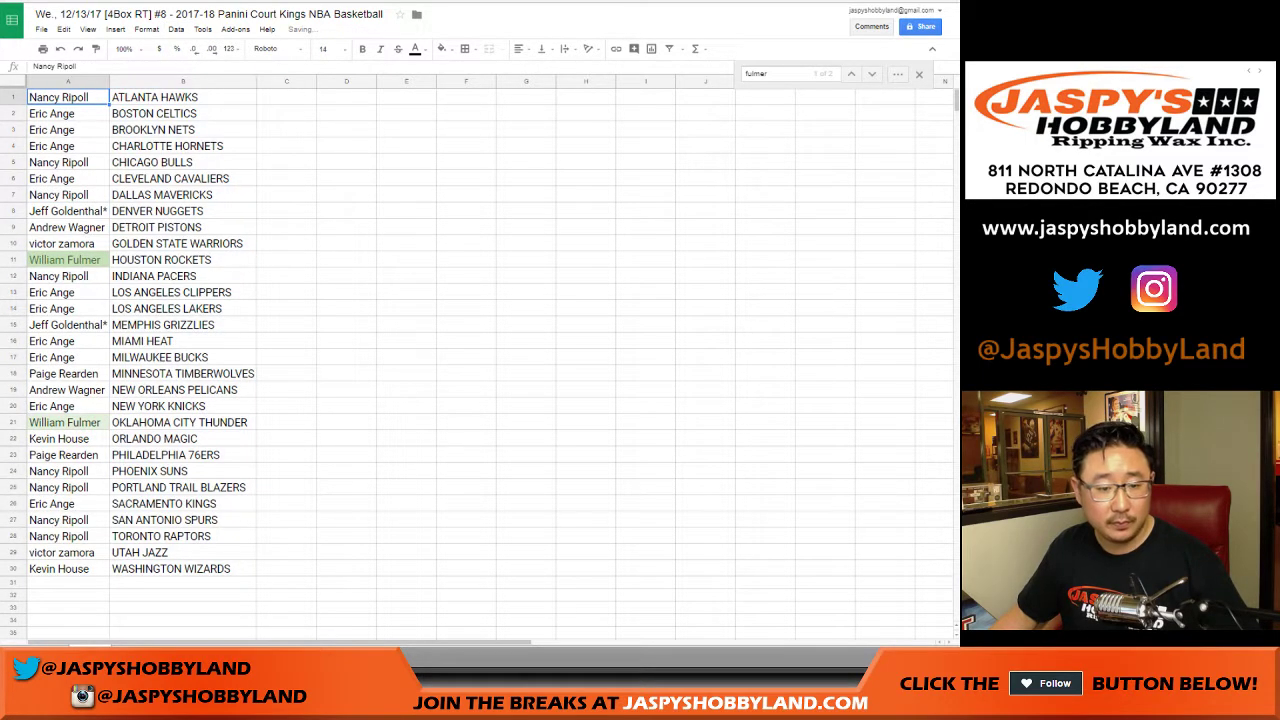
key("ctrl+a")
left_click(521, 49)
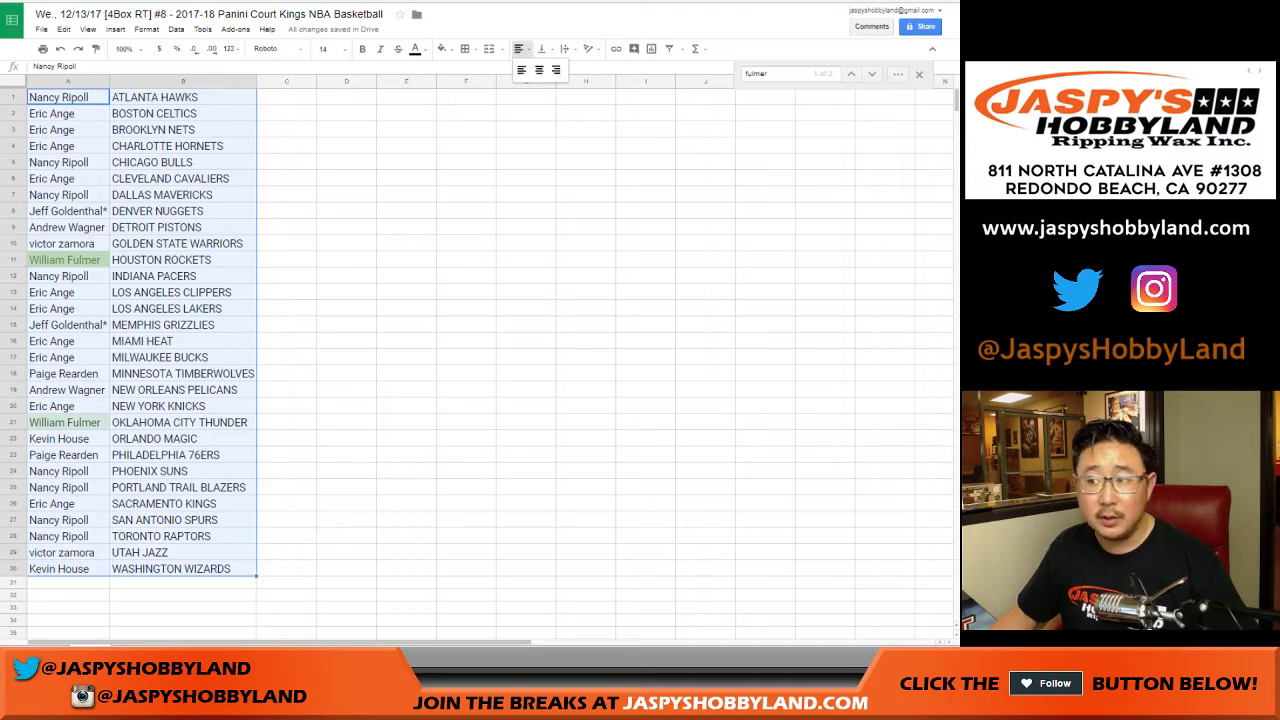
left_click(538, 69)
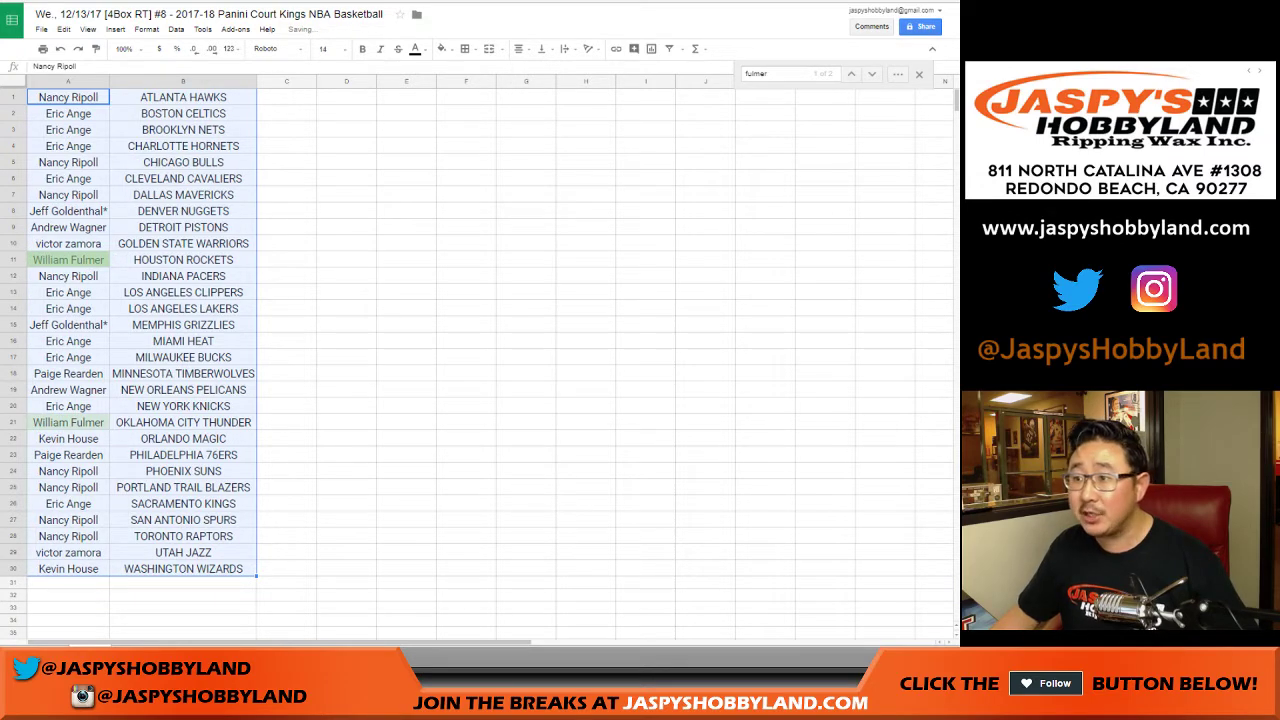
left_click(541, 48)
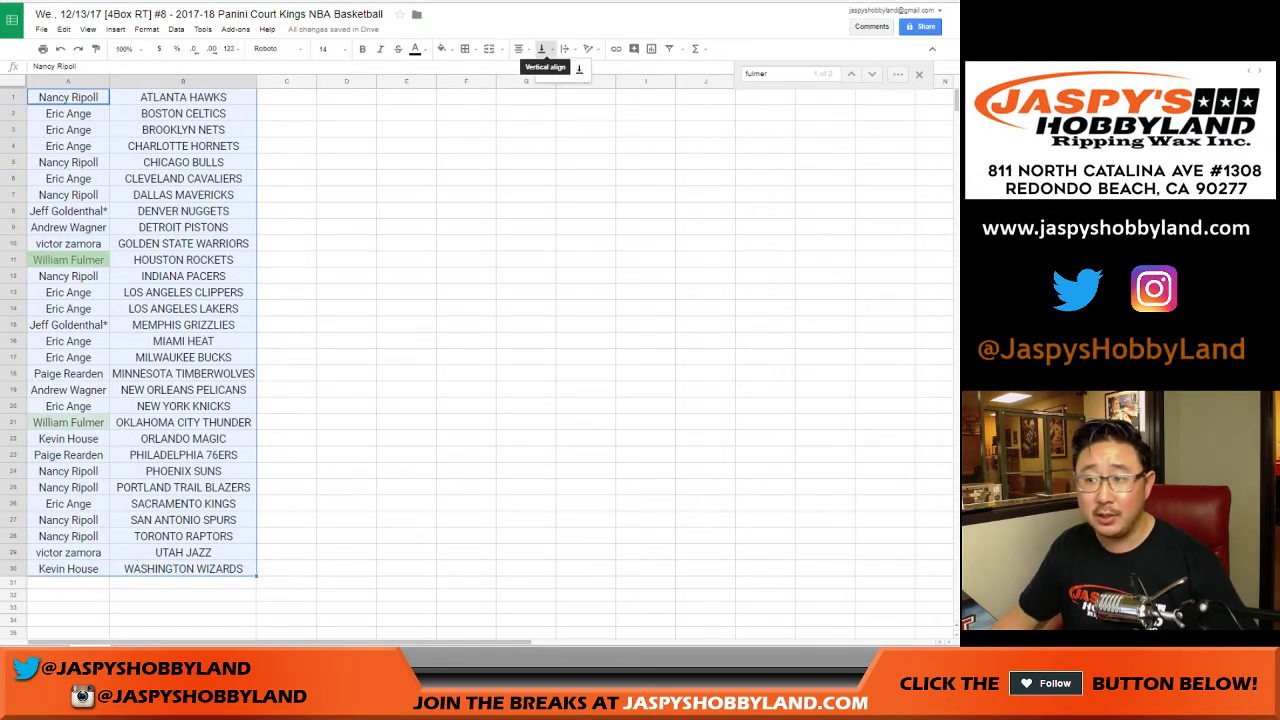
left_click(562, 69)
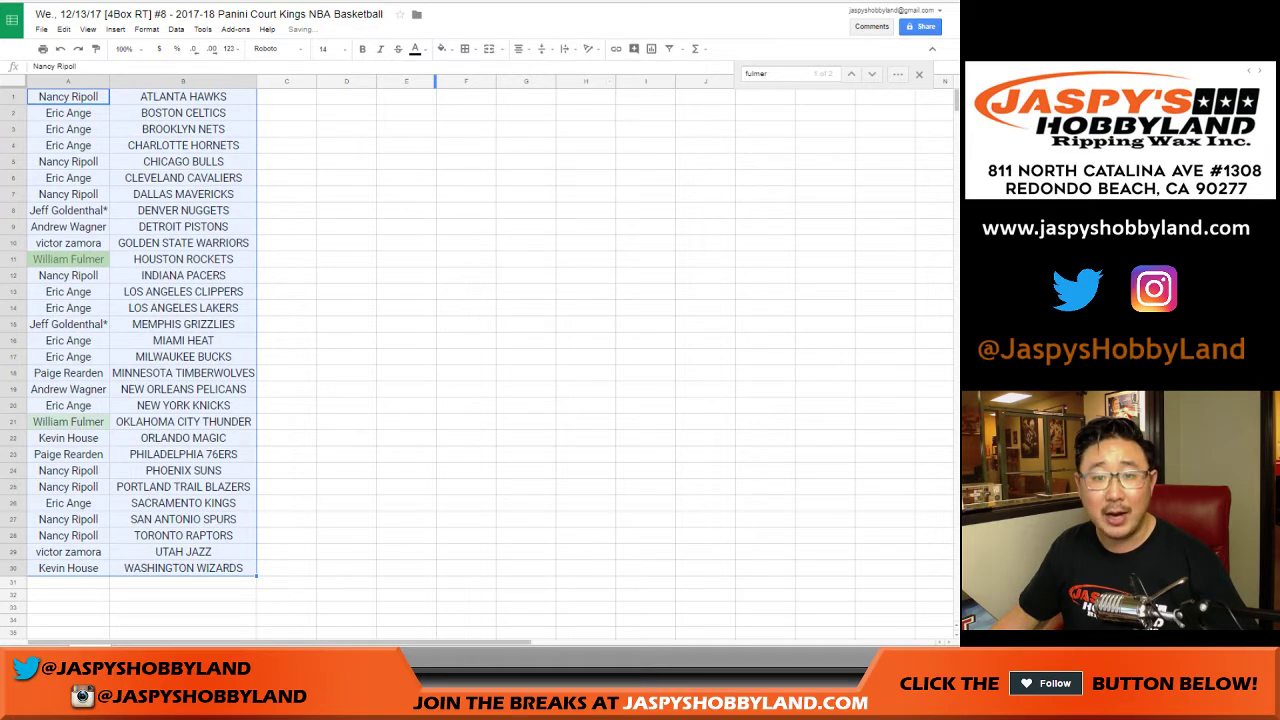
left_click(464, 48)
left_click(469, 74)
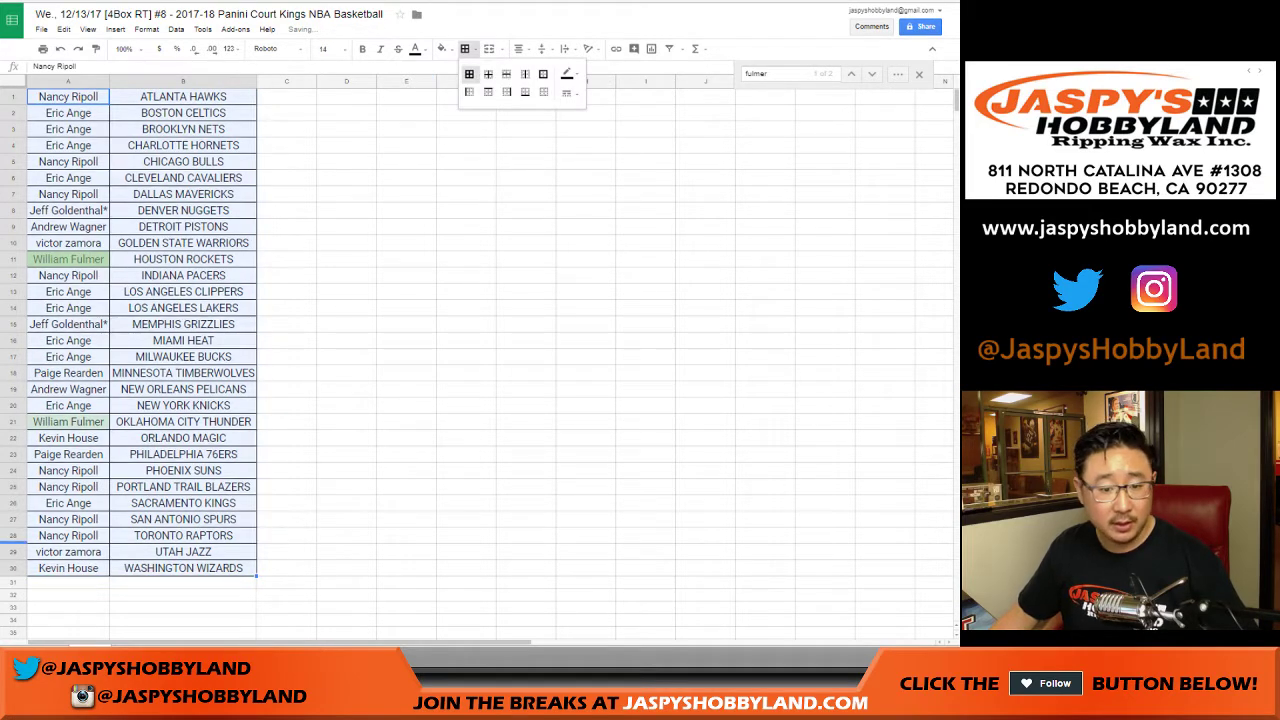
- Highlight the Toronto Raptors and Memphis Grizzlies rows together to compare their owners, and close the sheet search
left_click(13, 535)
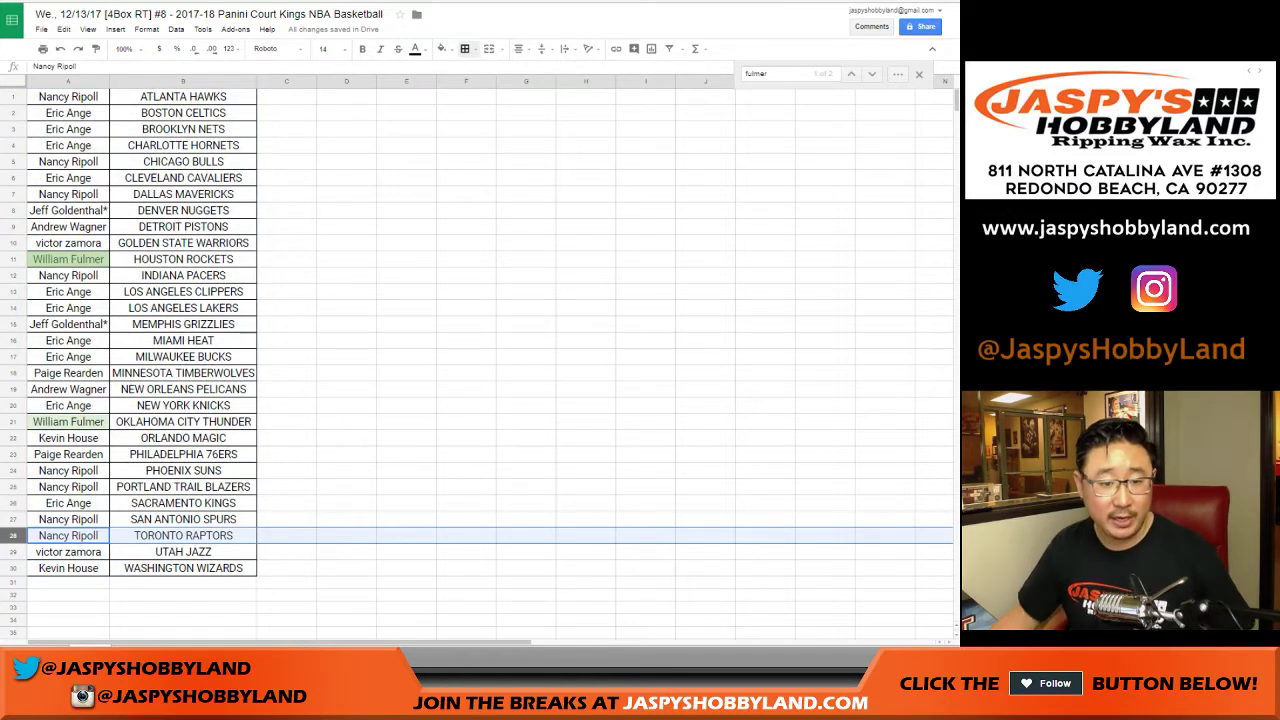
left_click(13, 324, "ctrl")
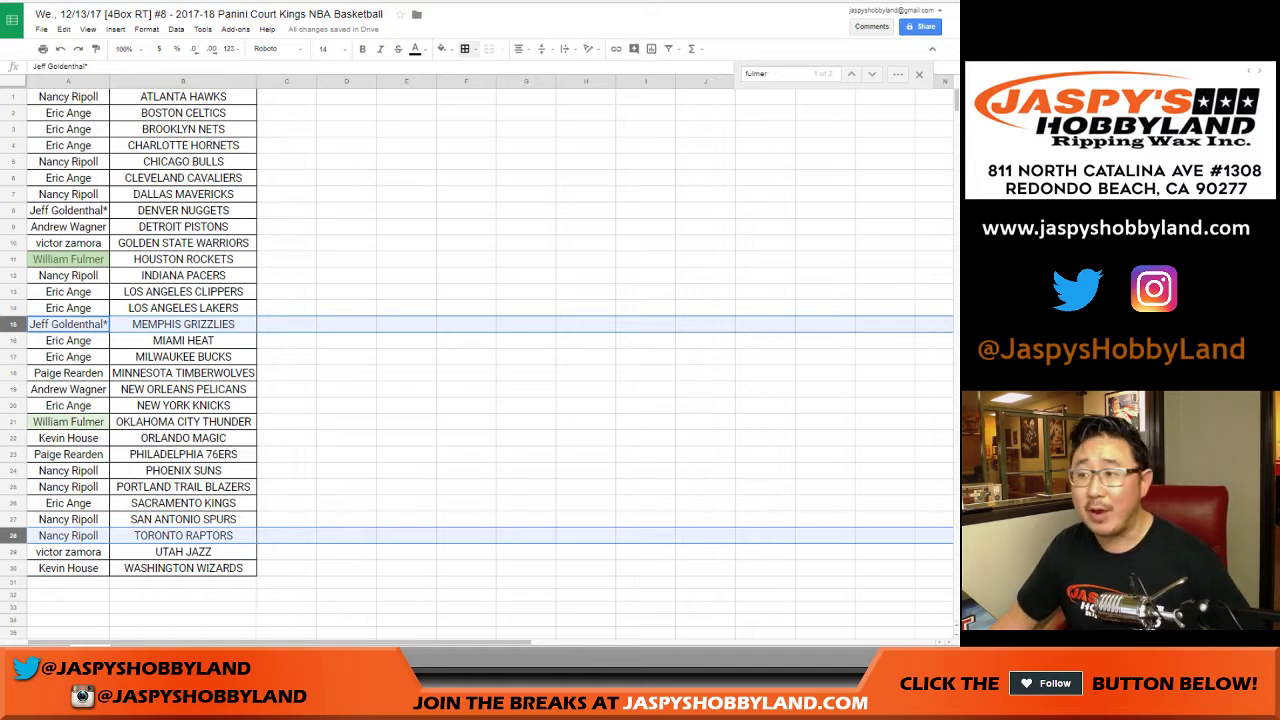
left_click(287, 259)
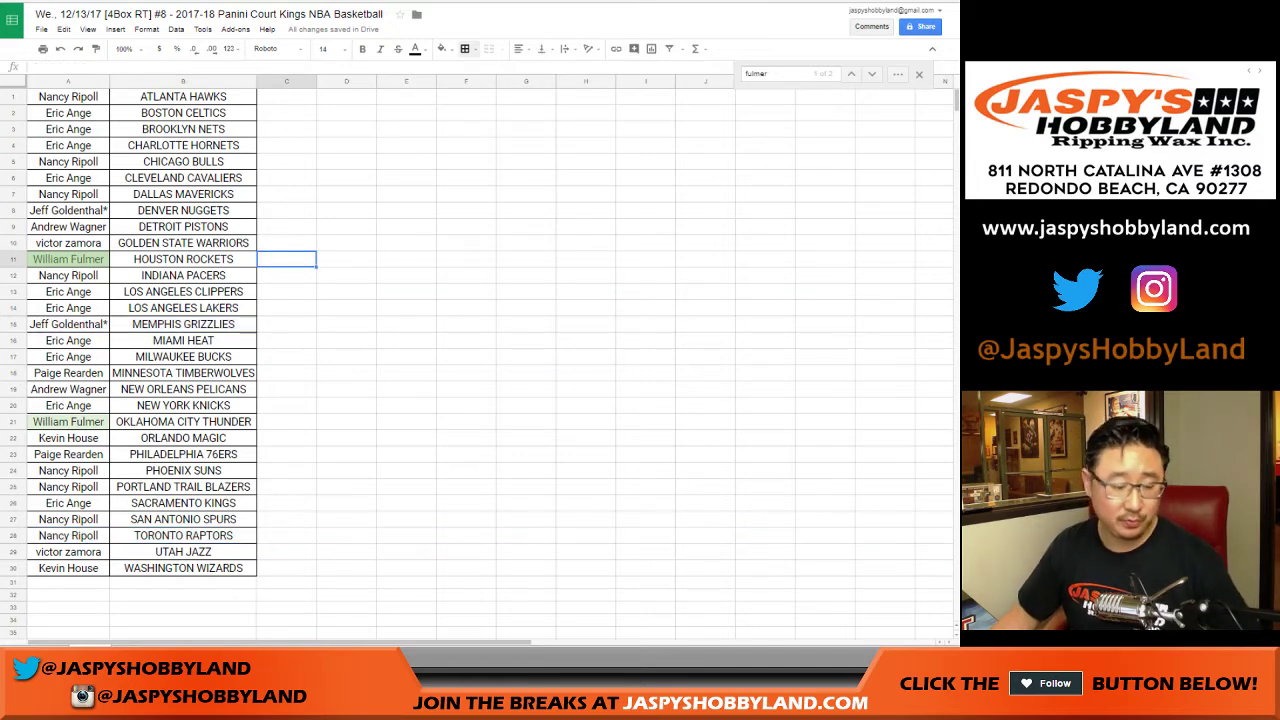
key("Escape")
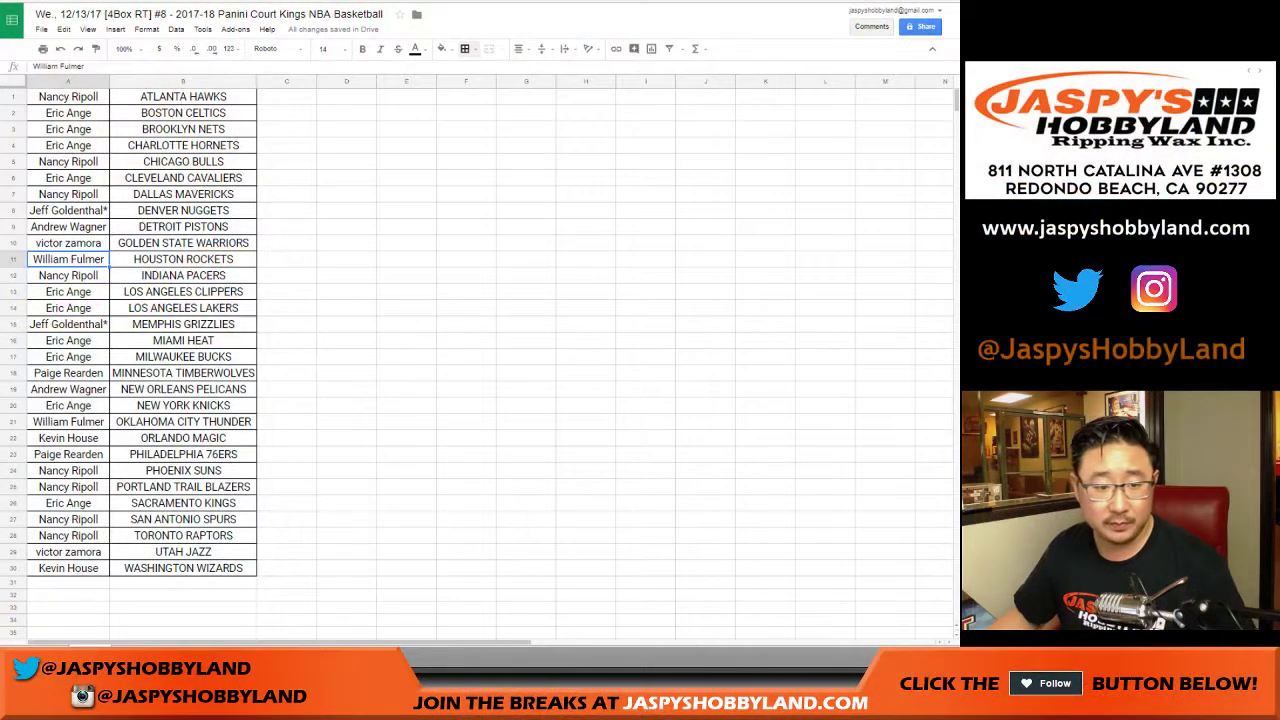
- Move MEMPHIS GRIZZLIES from B15 to C15 and TORONTO RAPTORS from B28 to C28
left_click(183, 324)
left_click_drag(183, 332, 327, 341)
left_click(183, 519)
key("ctrl+x")
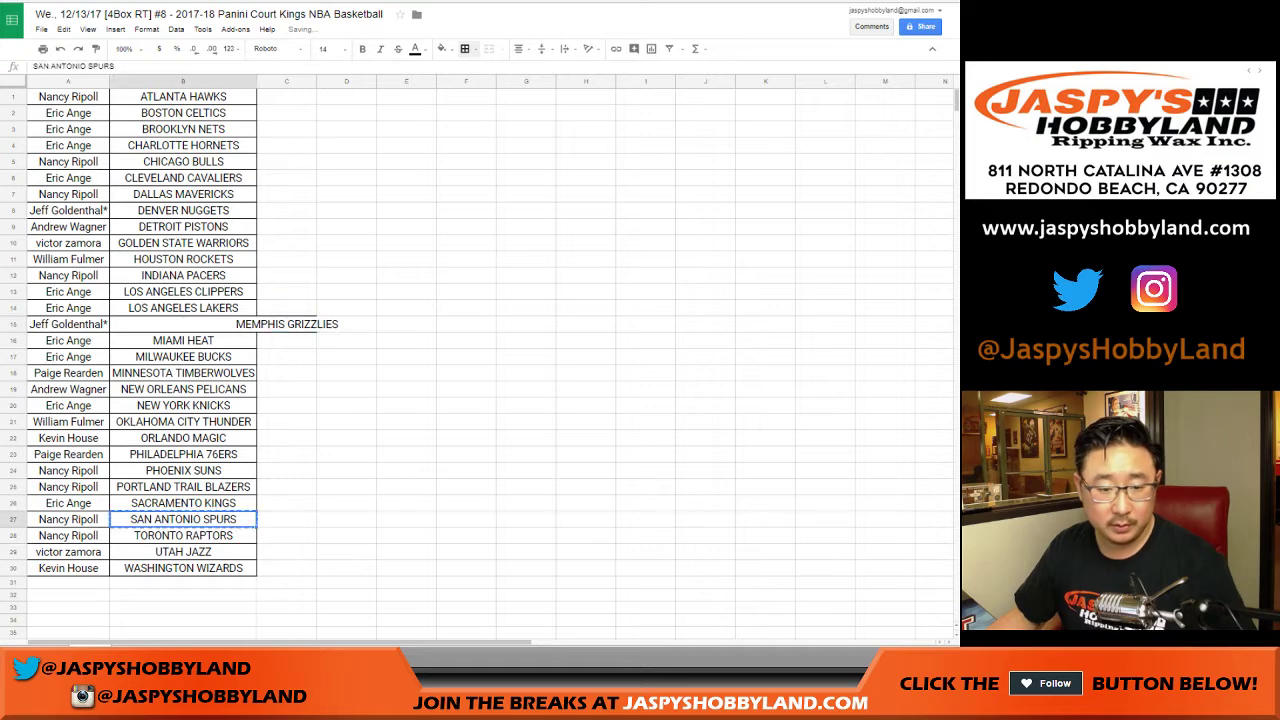
left_click(183, 535)
left_click_drag(183, 543, 327, 553)
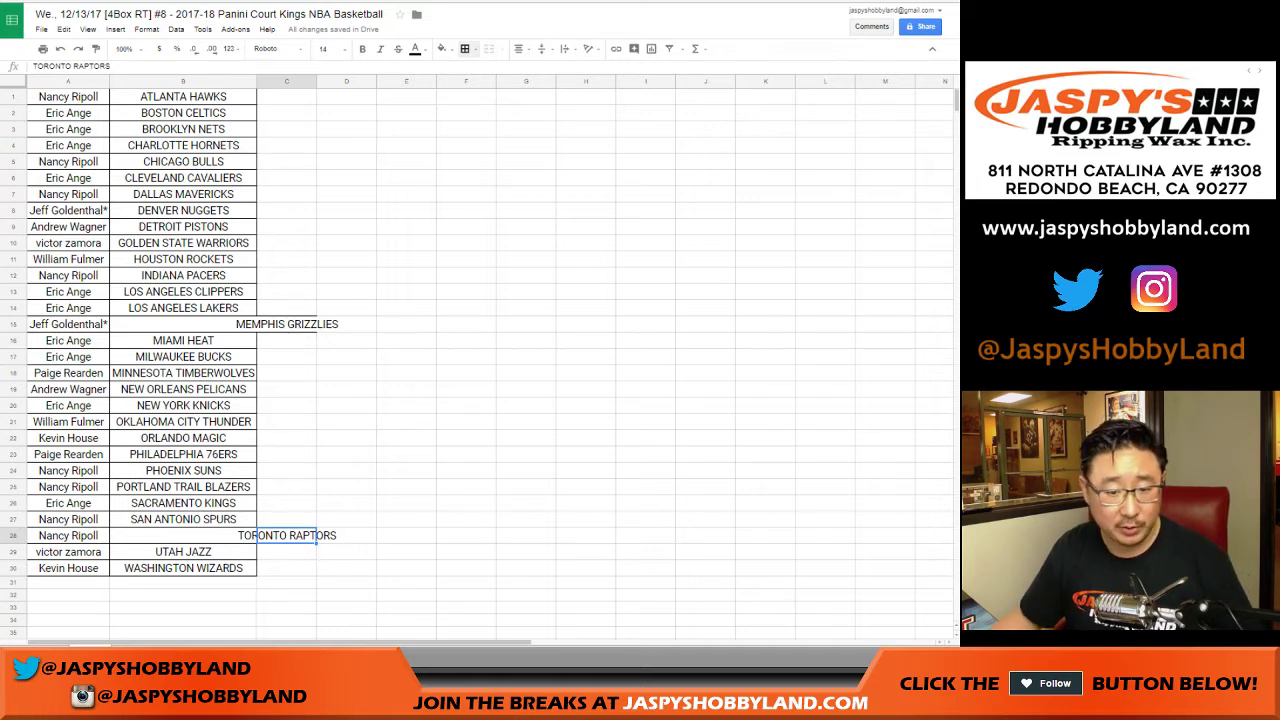
- Complete the team trade by moving TORONTO RAPTORS into B15 and MEMPHIS GRIZZLIES into B28
left_click(183, 324)
key("ctrl+v")
left_click(287, 324)
key("ctrl+x")
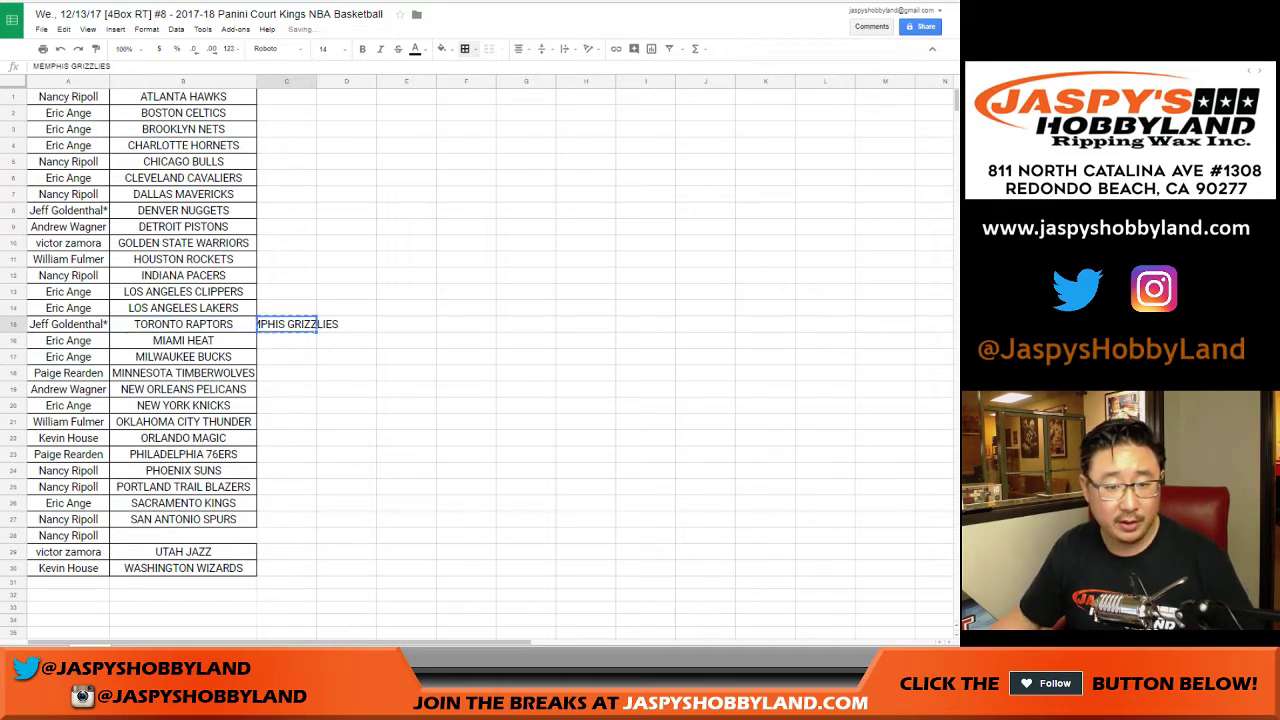
left_click(183, 536)
key("ctrl+v")
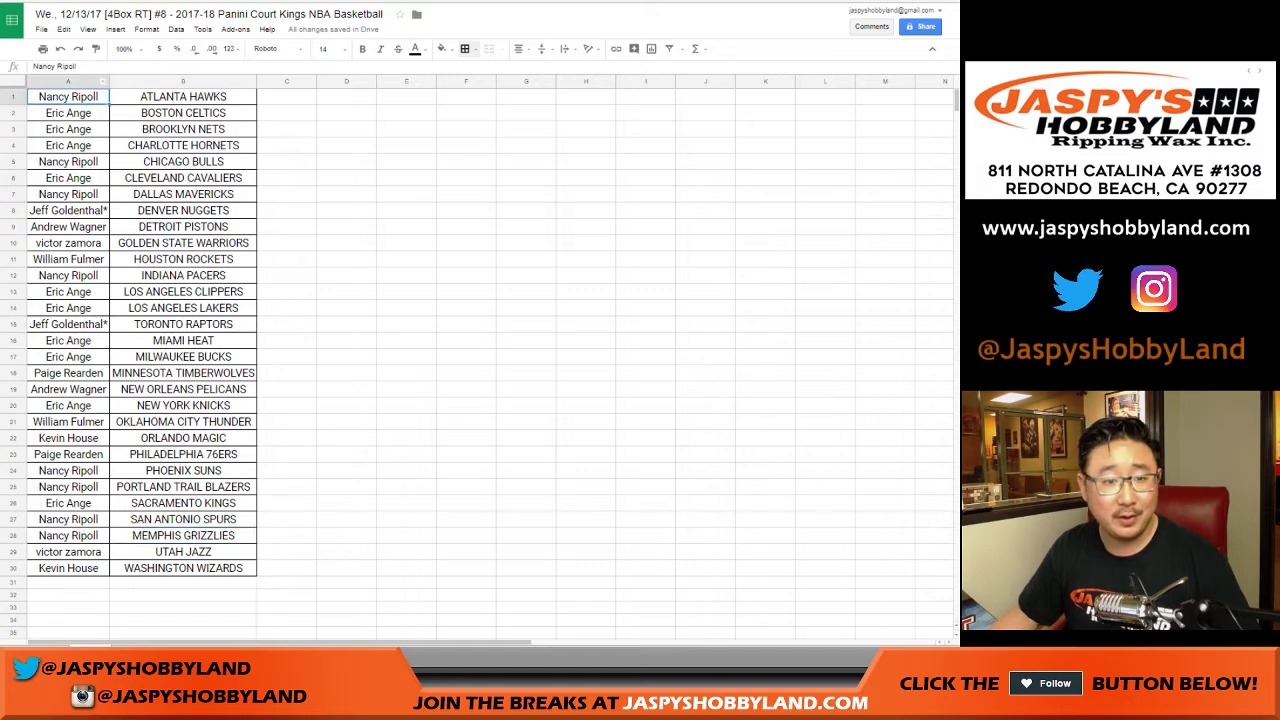
- Print the current sheet in portrait orientation with the workbook title in the header
left_click(42, 48)
left_click(877, 144)
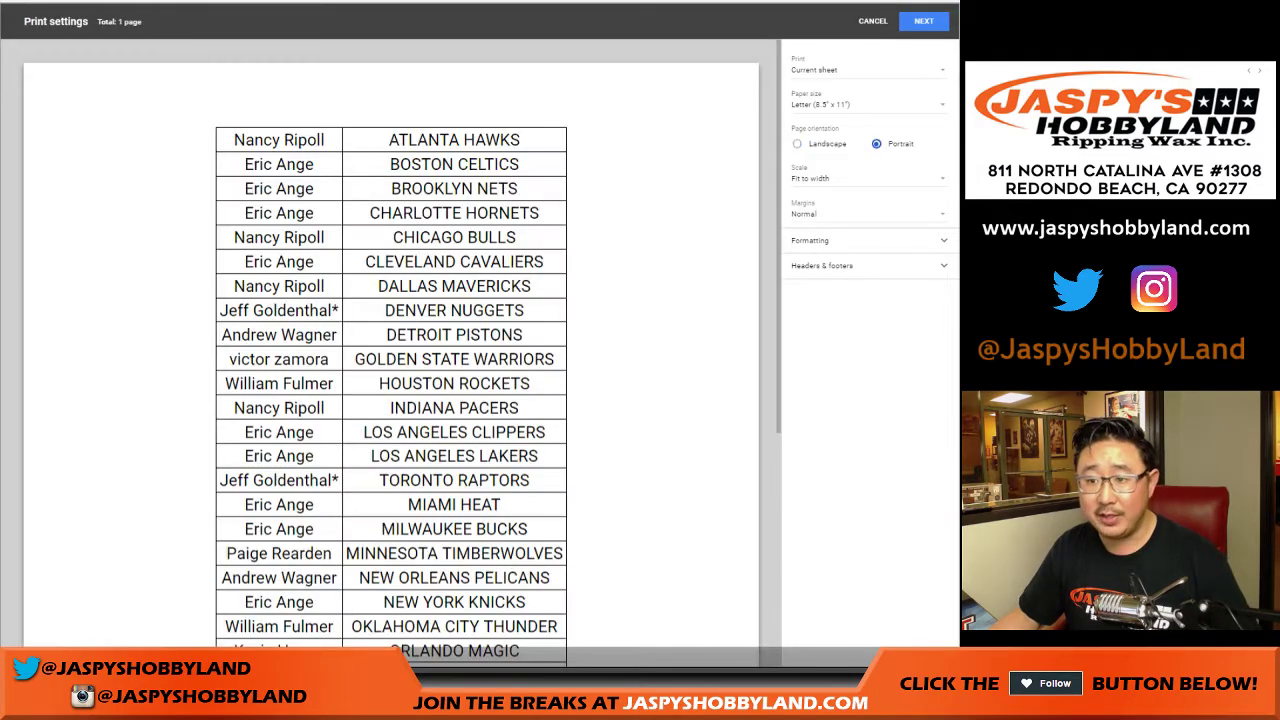
left_click(868, 266)
left_click(797, 303)
left_click(923, 20)
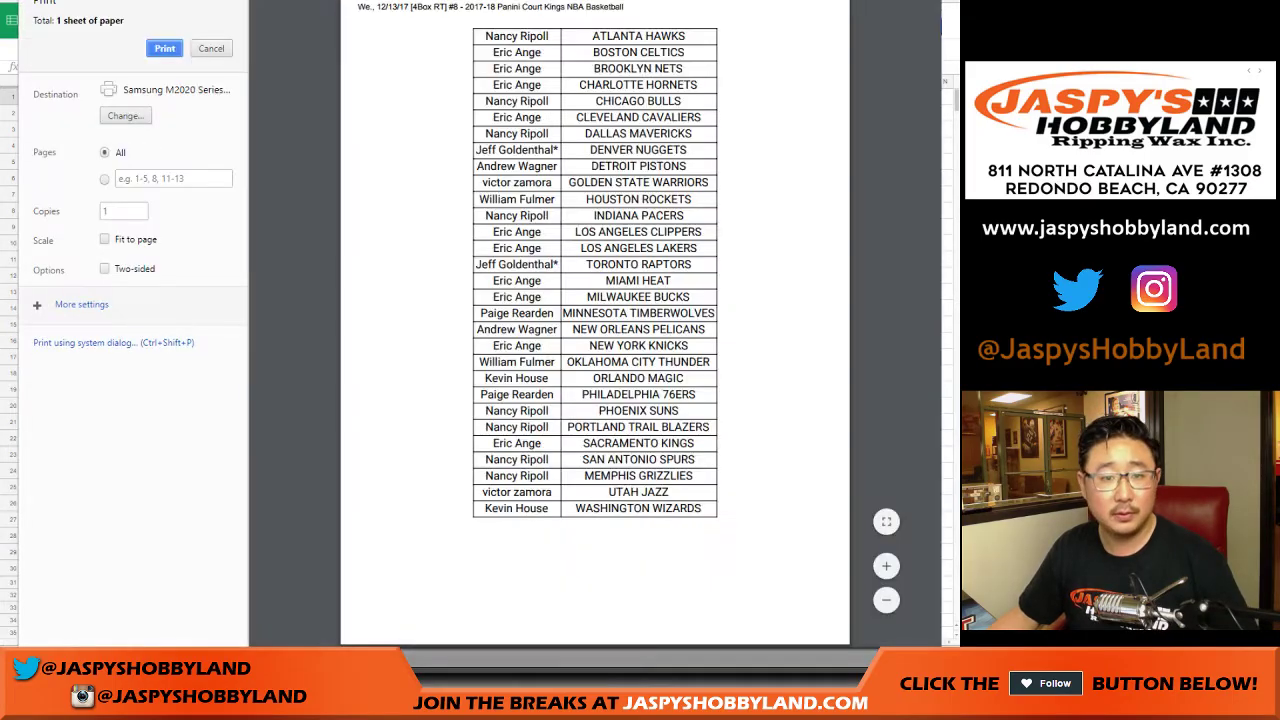
left_click(166, 47)
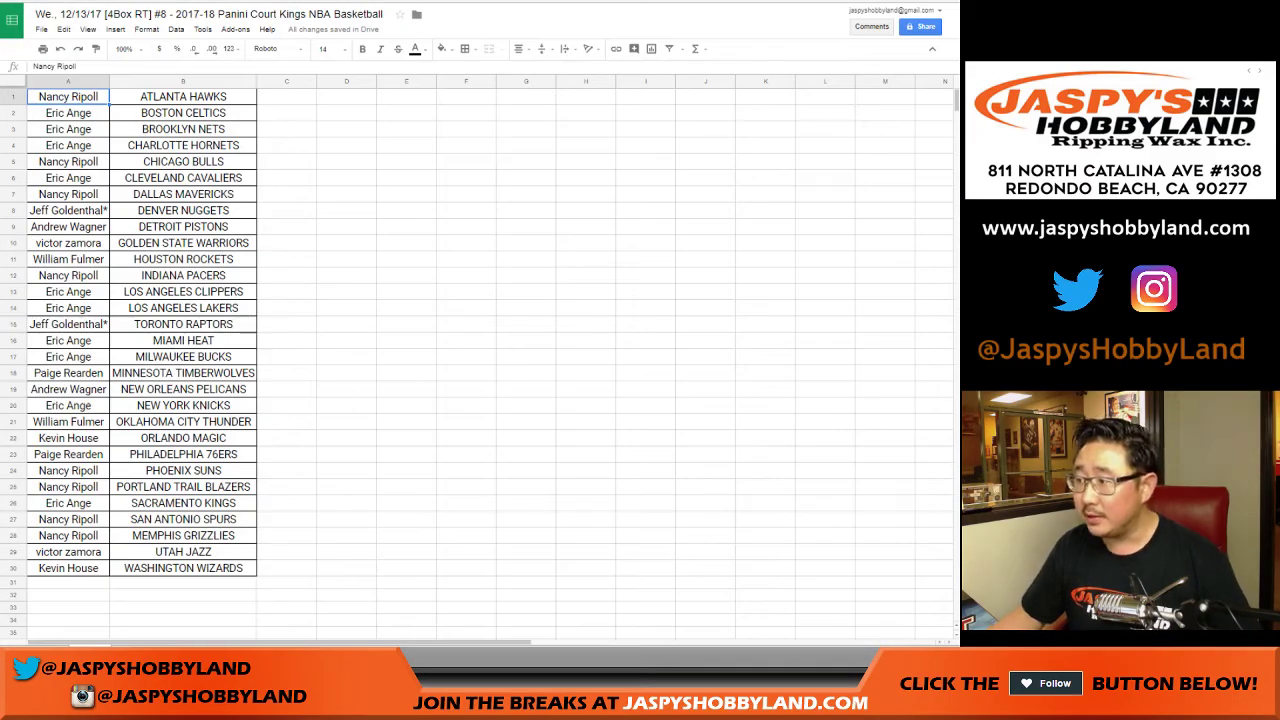